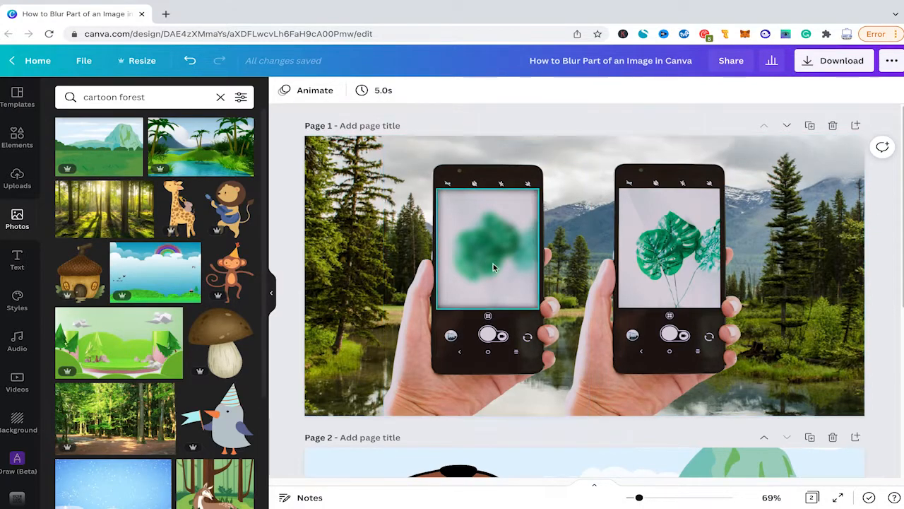
- Blur page 1's entire forest-lake background to 20, and reset its blur to 0
{"action": "left_click", "coordinate": [353, 205]}
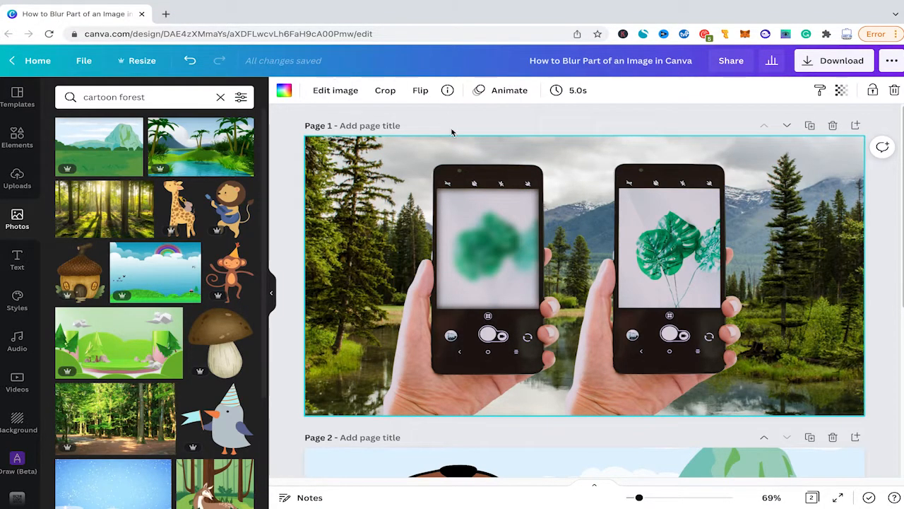
{"action": "left_click", "coordinate": [333, 94]}
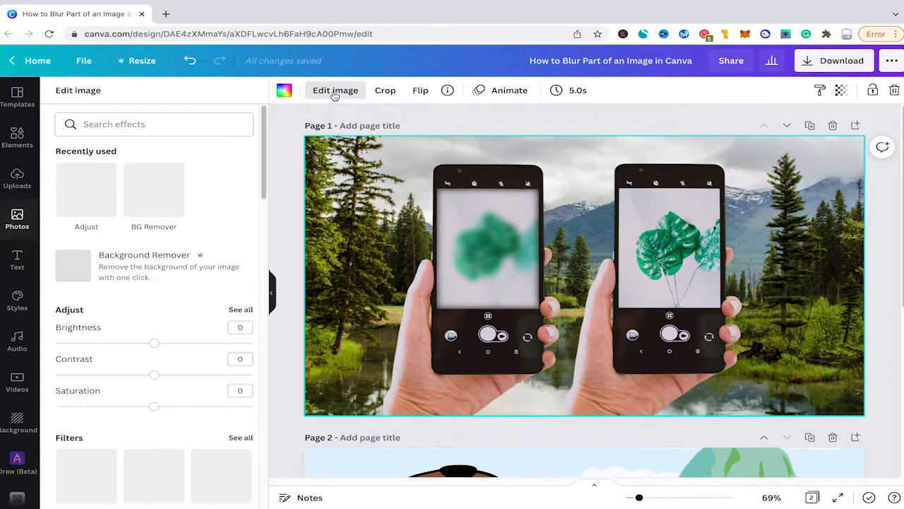
{"action": "scroll", "coordinate": [212, 233], "scroll_direction": "down", "scroll_amount": 2}
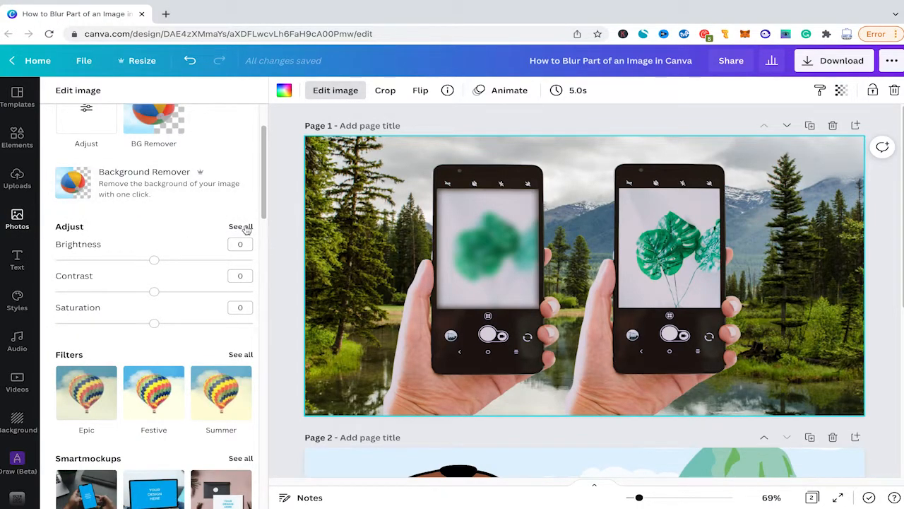
{"action": "left_click", "coordinate": [241, 227]}
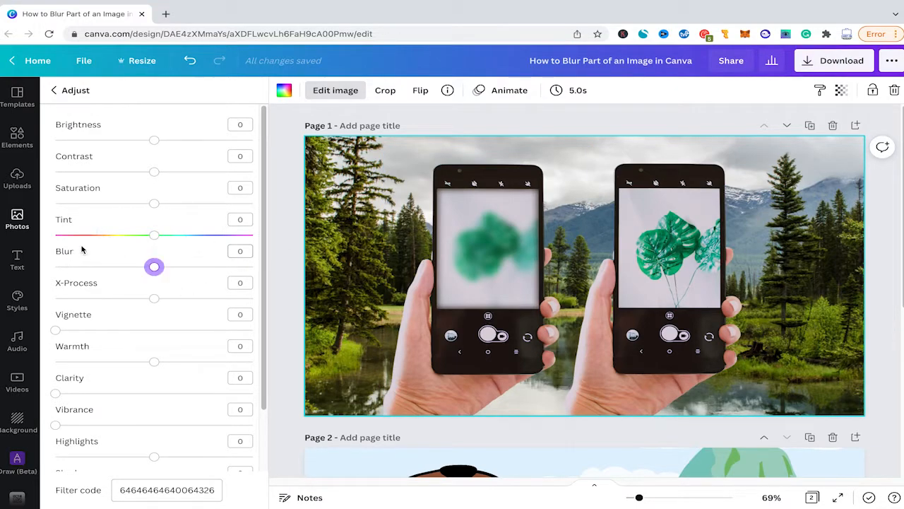
{"action": "left_click_drag", "start_coordinate": [154, 267], "coordinate": [176, 268]}
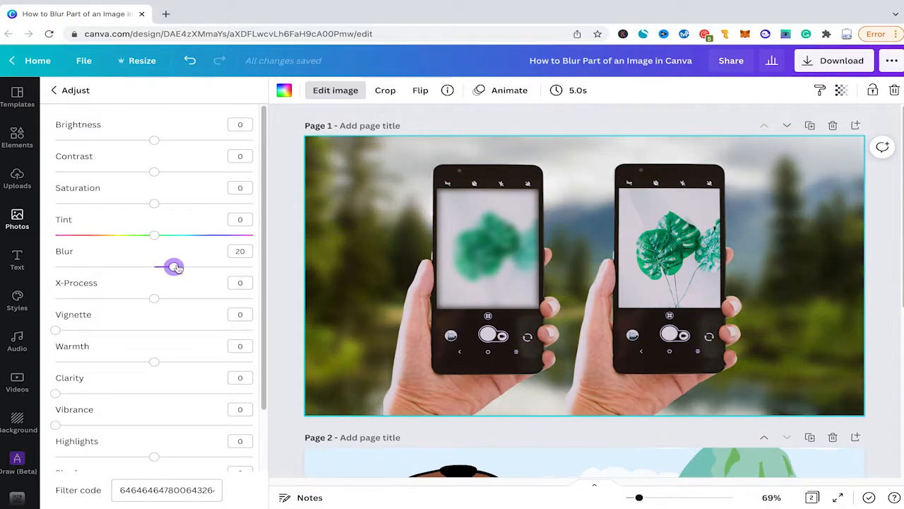
{"action": "left_click_drag", "start_coordinate": [175, 267], "coordinate": [154, 266]}
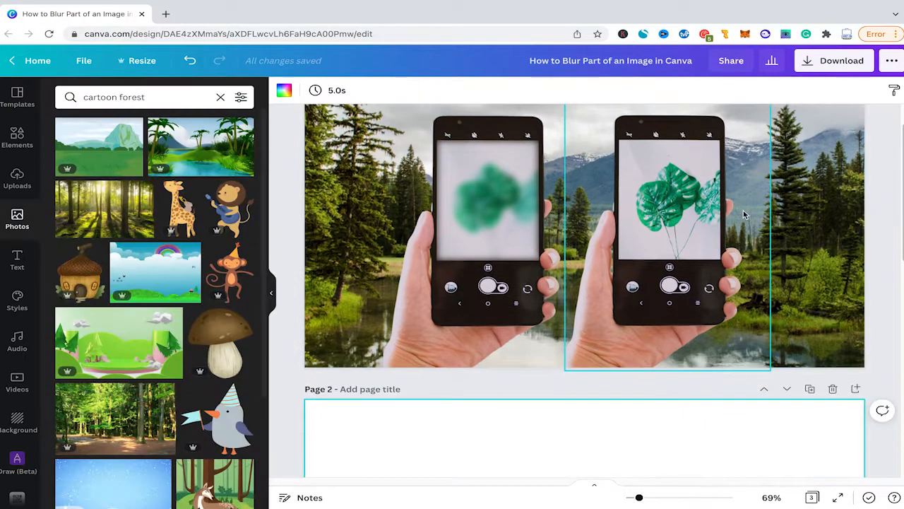
- Copy the phone-in-hand image with the sharp leaf picture from page 1 and paste it onto blank page 2
{"action": "left_click", "coordinate": [670, 217]}
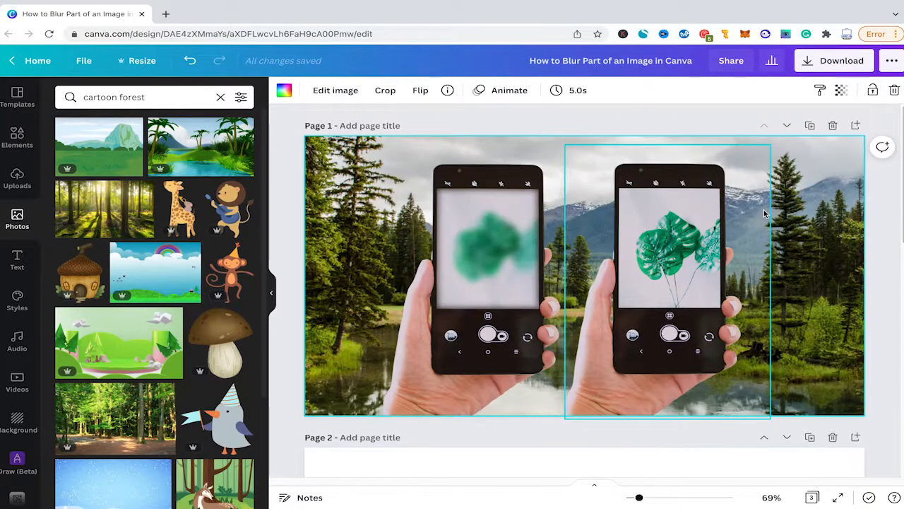
{"action": "left_click", "coordinate": [677, 265]}
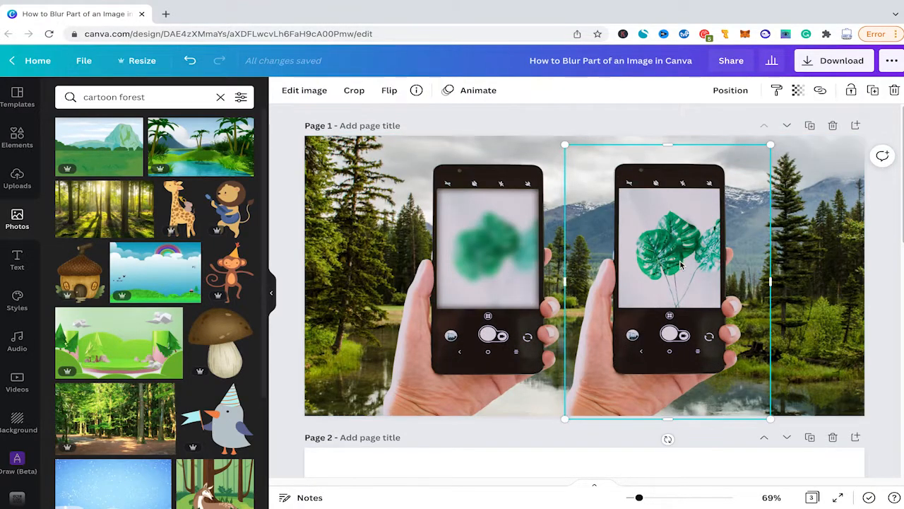
{"action": "scroll", "coordinate": [677, 265], "scroll_direction": "down", "scroll_amount": 5}
{"action": "key", "text": "super+v"}
{"action": "left_click", "coordinate": [614, 272]}
- Capture a screenshot of the leaf picture on the phone's screen and place it from the uploads onto page 2
{"action": "key", "text": "super+shift+4"}
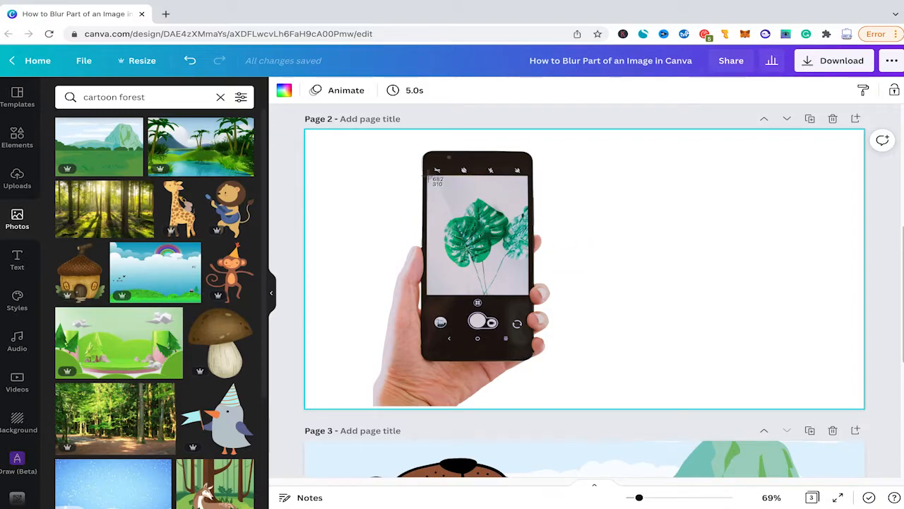
{"action": "left_click_drag", "start_coordinate": [427, 175], "coordinate": [498, 292]}
{"action": "left_click", "coordinate": [17, 178]}
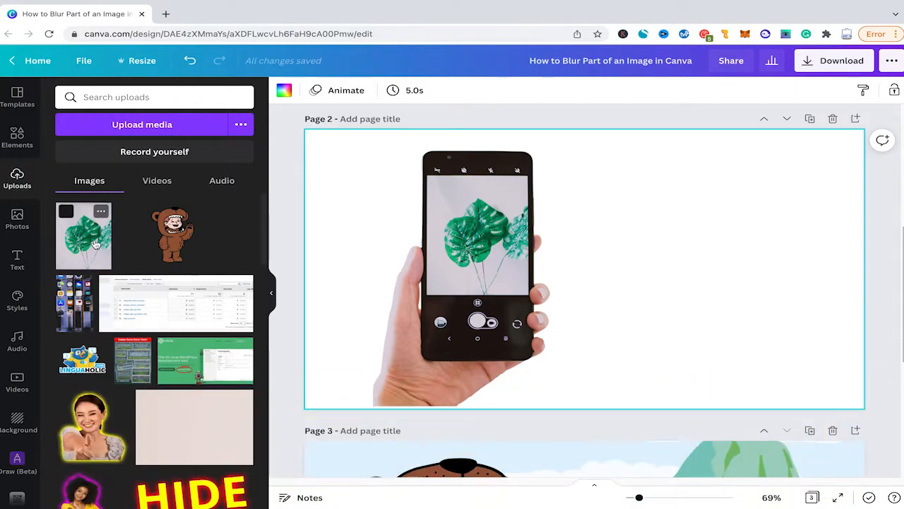
{"action": "left_click_drag", "start_coordinate": [223, 223], "coordinate": [685, 227]}
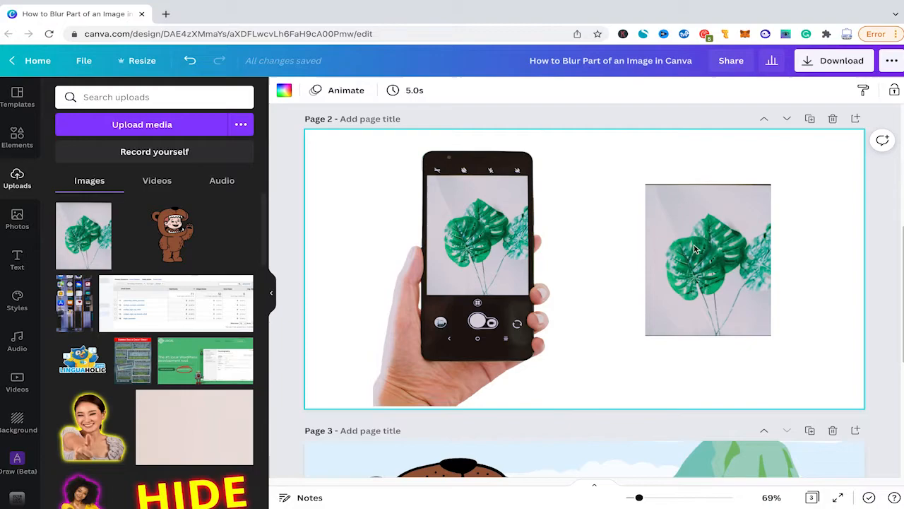
- Move the leaf screenshot over the phone's screen and shrink it to match the screen area
{"action": "left_click", "coordinate": [712, 260]}
{"action": "left_click_drag", "start_coordinate": [712, 257], "coordinate": [493, 248]}
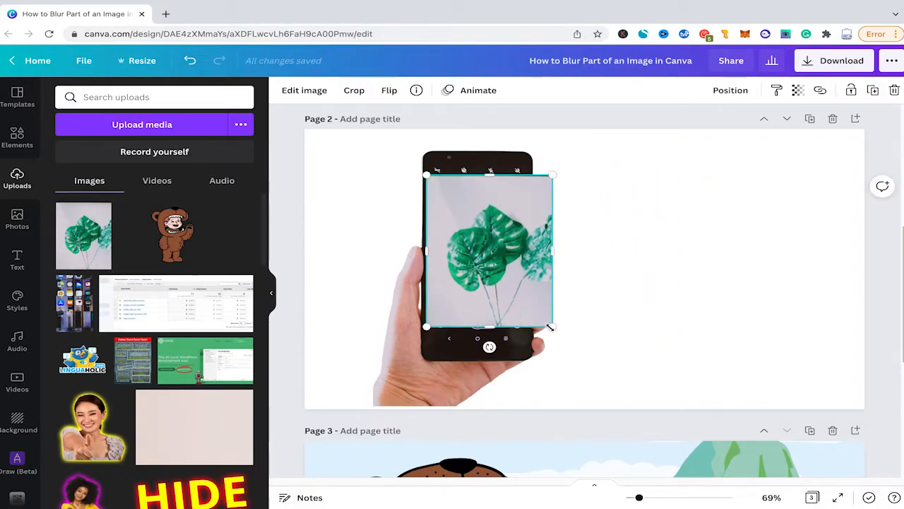
{"action": "left_click_drag", "start_coordinate": [551, 325], "coordinate": [533, 307]}
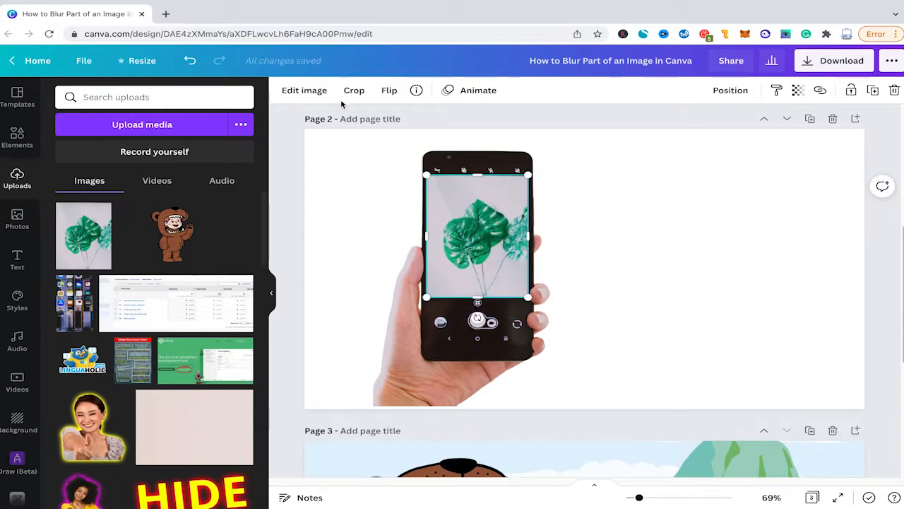
- Set the blur of the leaf screenshot covering the phone's screen to 18
{"action": "left_click", "coordinate": [318, 97]}
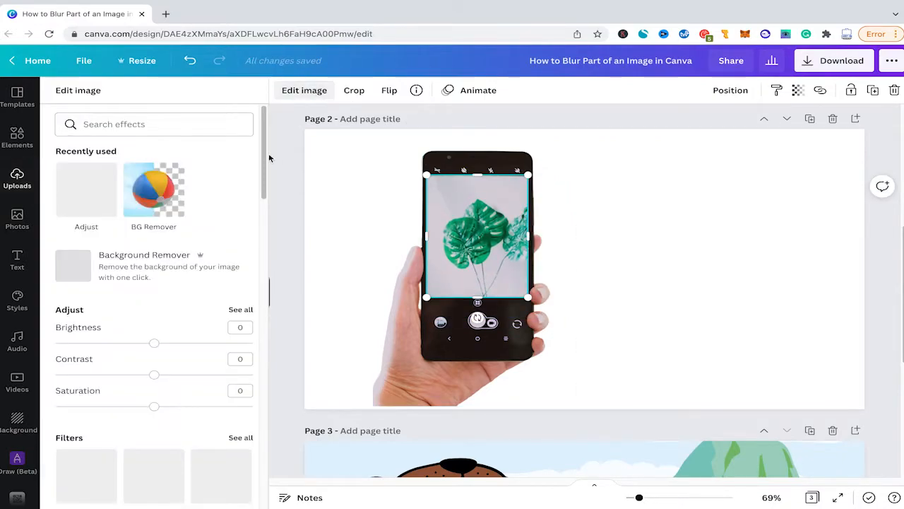
{"action": "left_click", "coordinate": [240, 310]}
{"action": "left_click_drag", "start_coordinate": [156, 267], "coordinate": [158, 266]}
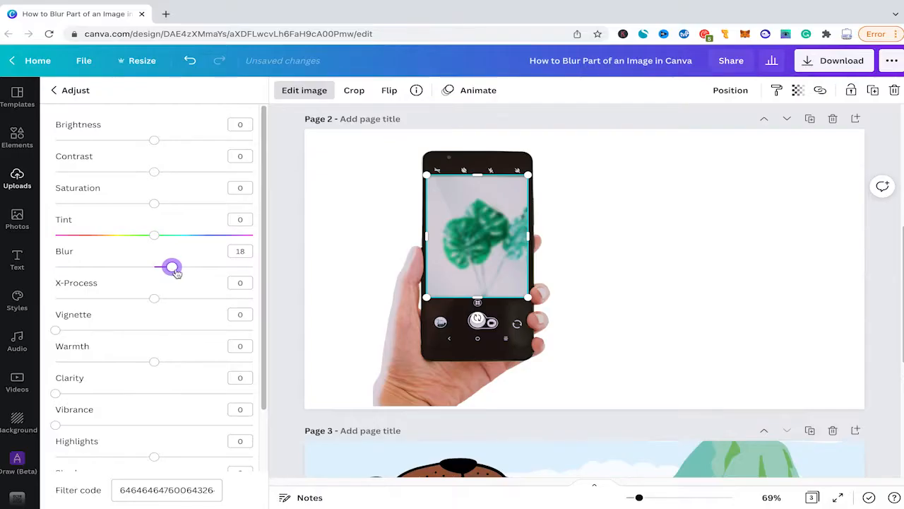
{"action": "left_click", "coordinate": [339, 268]}
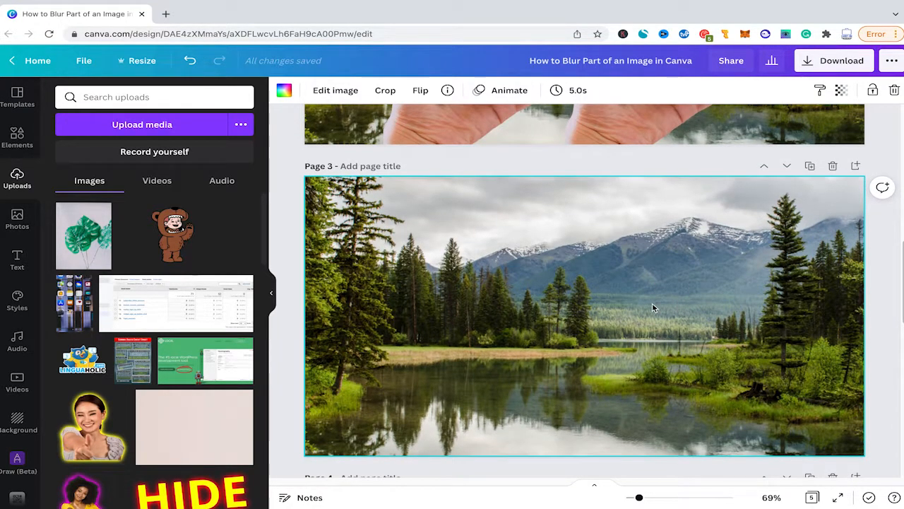
- Duplicate the forest-lake page 3 and set the blur of the copy's background image to 17
{"action": "scroll", "coordinate": [652, 302], "scroll_direction": "down", "scroll_amount": 1}
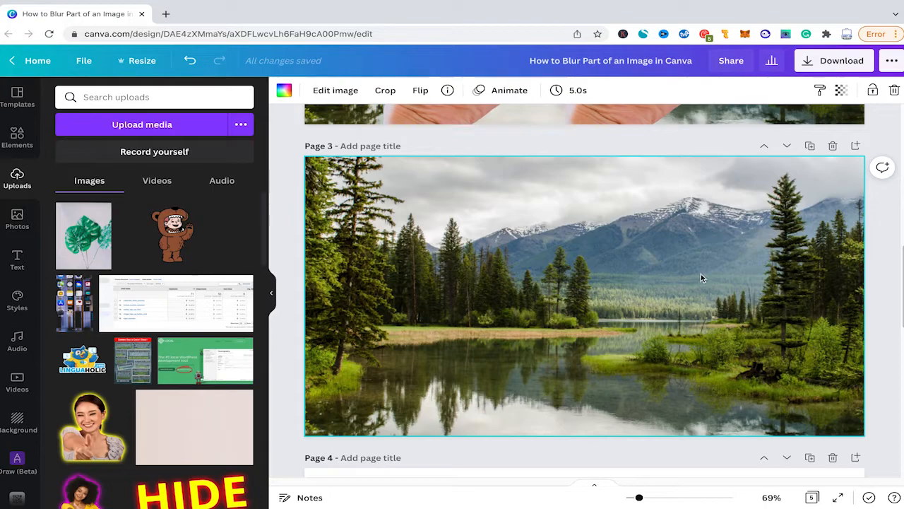
{"action": "left_click", "coordinate": [811, 147]}
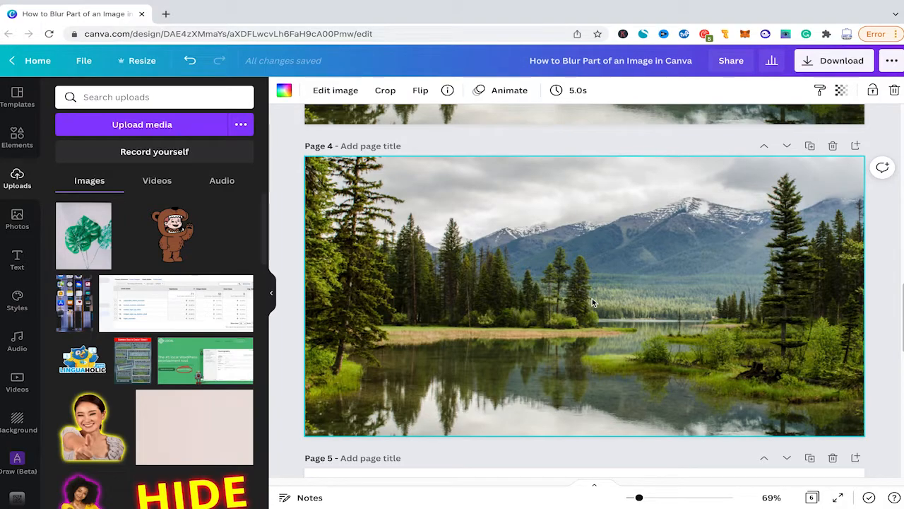
{"action": "left_click", "coordinate": [332, 91]}
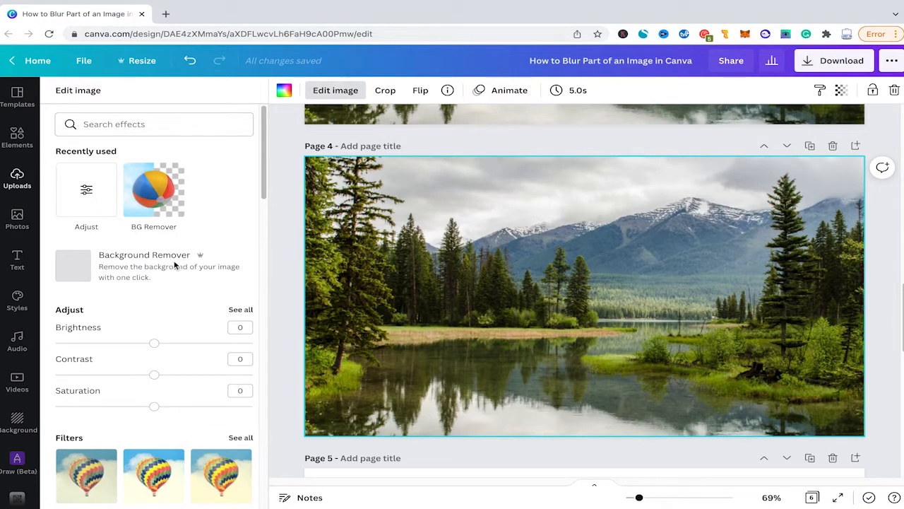
{"action": "left_click", "coordinate": [239, 311]}
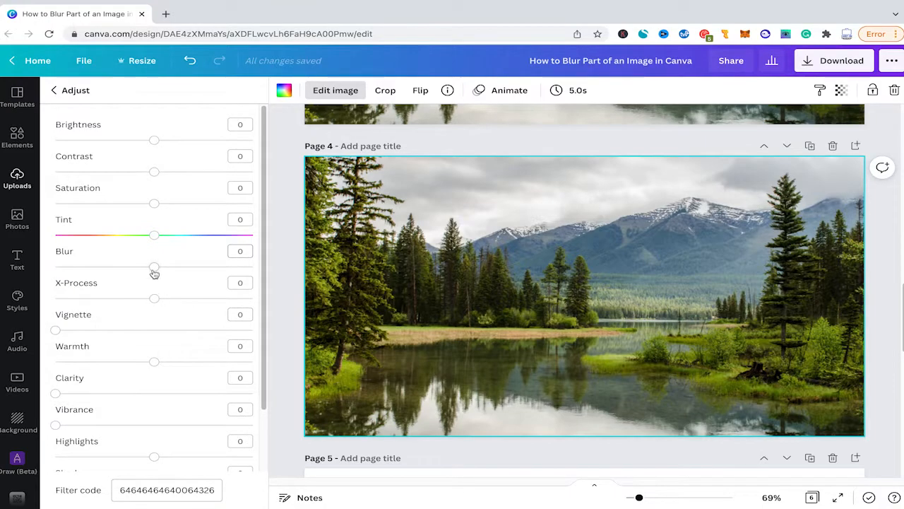
{"action": "left_click_drag", "start_coordinate": [154, 268], "coordinate": [171, 271]}
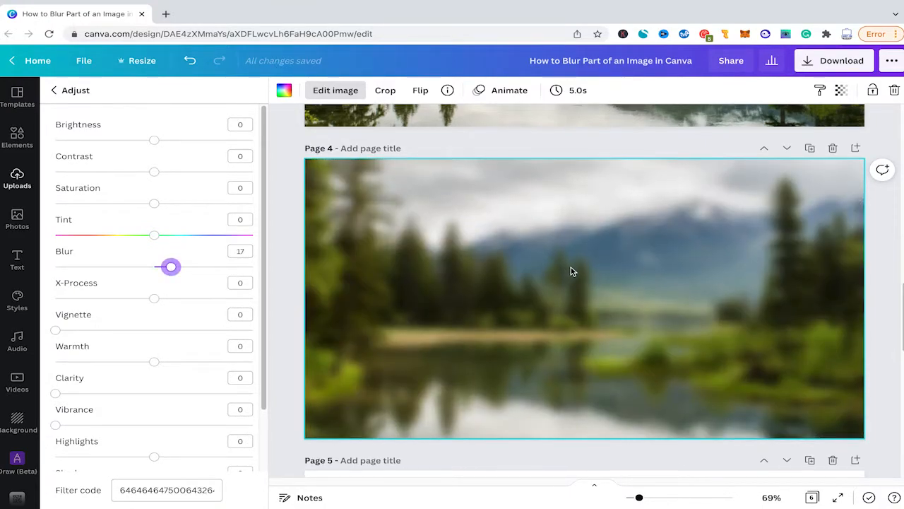
- Compare the sharp landscape on page 3 with the blurred copy on page 4
{"action": "scroll", "coordinate": [571, 268], "scroll_direction": "up", "scroll_amount": 3}
{"action": "scroll", "coordinate": [619, 352], "scroll_direction": "up", "scroll_amount": 3}
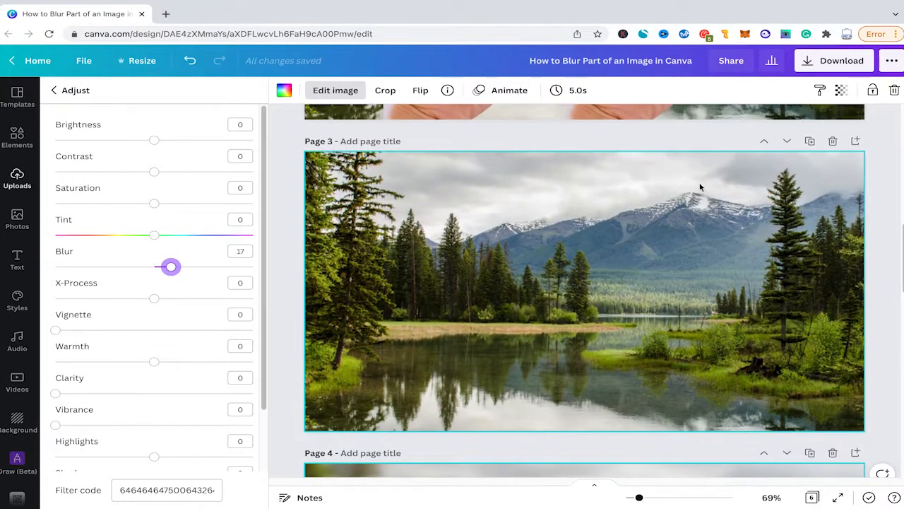
{"action": "scroll", "coordinate": [709, 214], "scroll_direction": "down", "scroll_amount": 3}
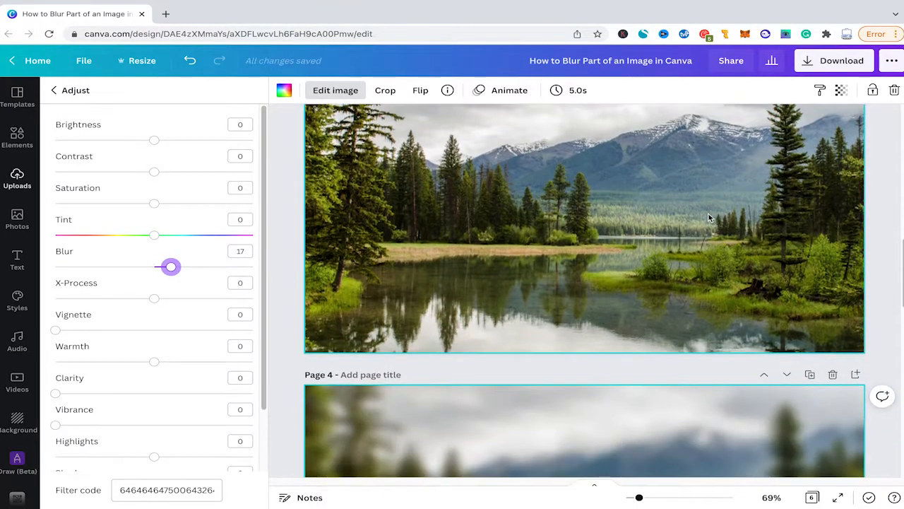
{"action": "scroll", "coordinate": [557, 301], "scroll_direction": "down", "scroll_amount": 2}
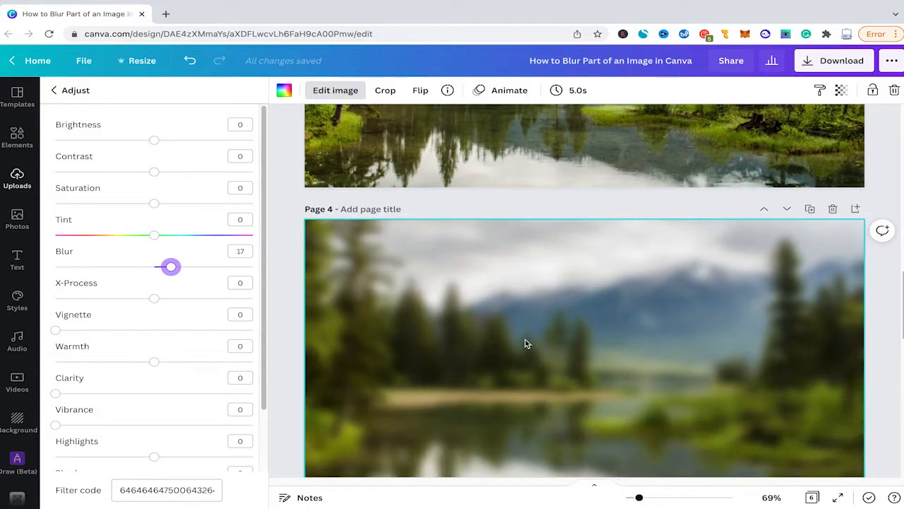
{"action": "scroll", "coordinate": [554, 284], "scroll_direction": "up", "scroll_amount": 2}
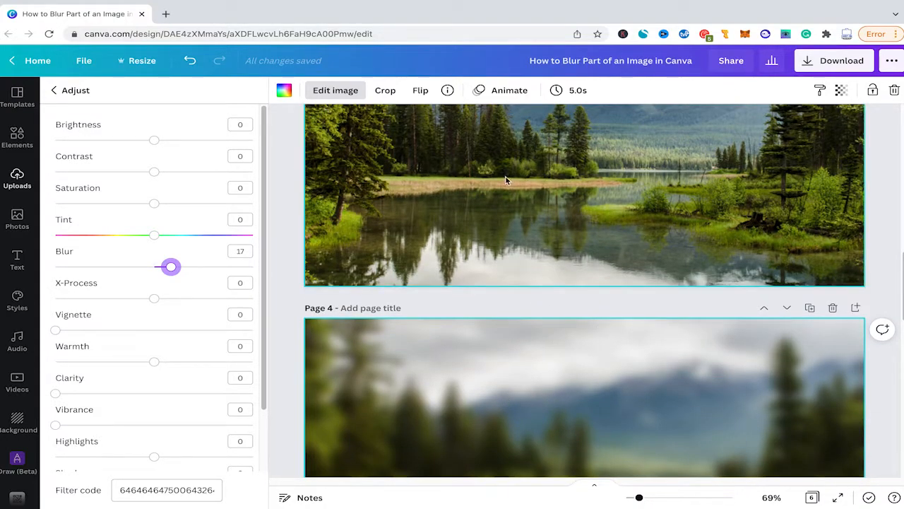
{"action": "scroll", "coordinate": [551, 177], "scroll_direction": "up", "scroll_amount": 2}
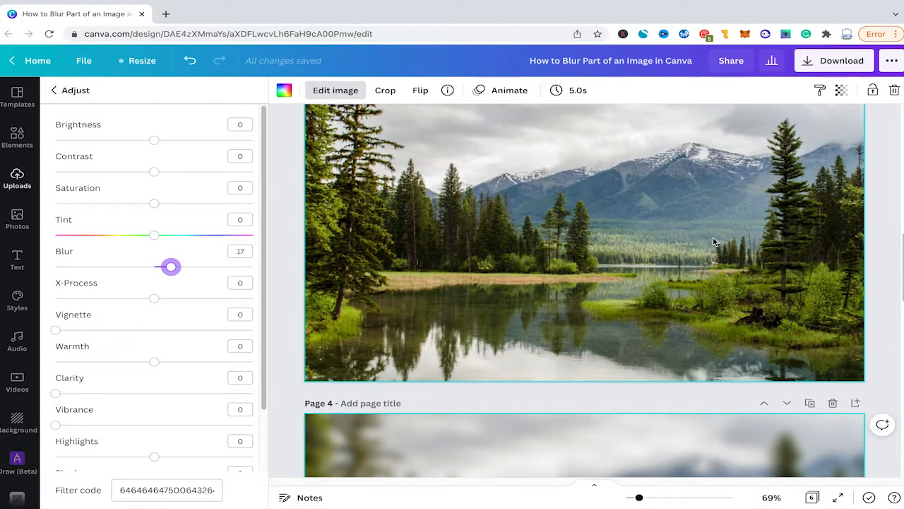
{"action": "scroll", "coordinate": [713, 239], "scroll_direction": "down", "scroll_amount": 1}
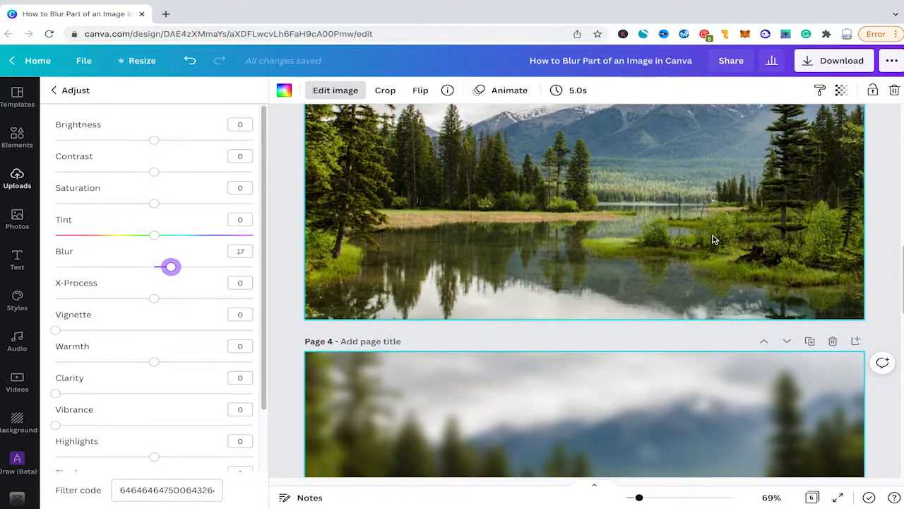
{"action": "scroll", "coordinate": [713, 239], "scroll_direction": "down", "scroll_amount": 3}
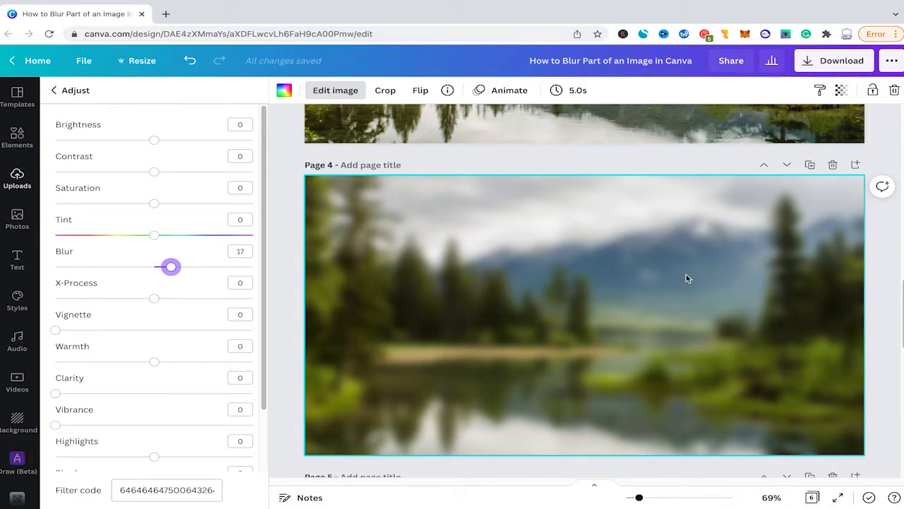
{"action": "scroll", "coordinate": [636, 318], "scroll_direction": "up", "scroll_amount": 1}
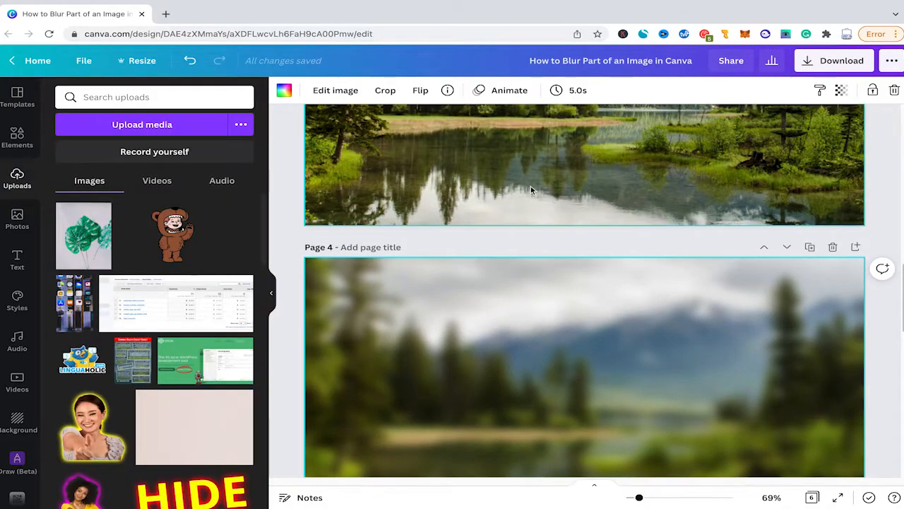
{"action": "scroll", "coordinate": [531, 189], "scroll_direction": "down", "scroll_amount": 1}
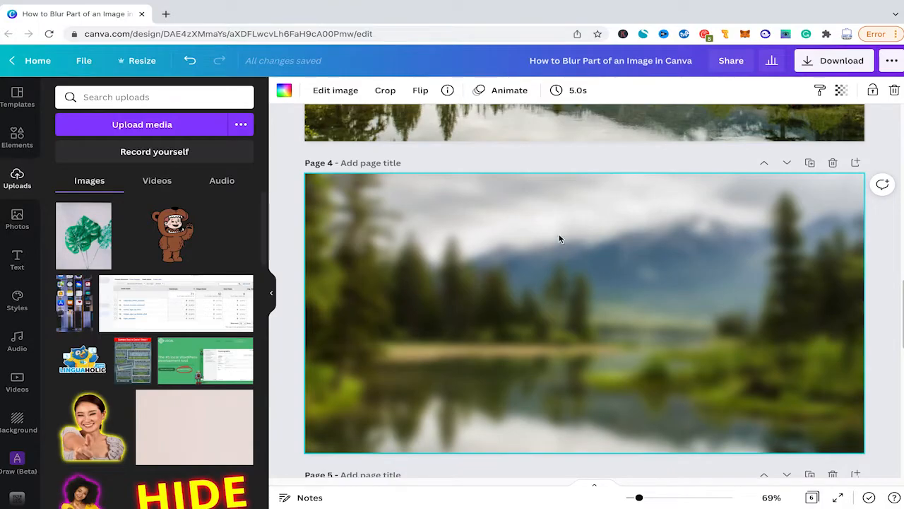
- Detach the blurred image from page 4's background and move it onto the sharp landscape on page 3
{"action": "right_click", "coordinate": [558, 236]}
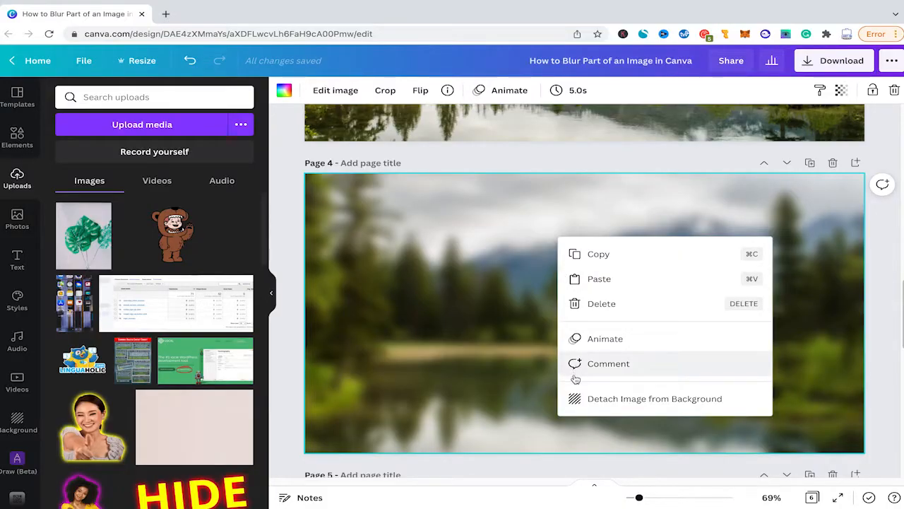
{"action": "left_click", "coordinate": [631, 400]}
{"action": "scroll", "coordinate": [625, 331], "scroll_direction": "up", "scroll_amount": 3}
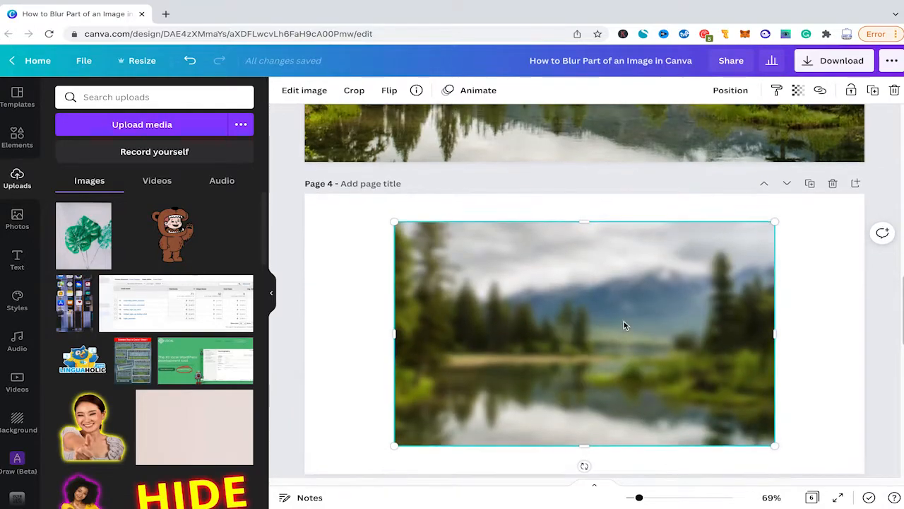
{"action": "scroll", "coordinate": [623, 322], "scroll_direction": "up", "scroll_amount": 1}
{"action": "left_click_drag", "start_coordinate": [557, 273], "coordinate": [549, 178]}
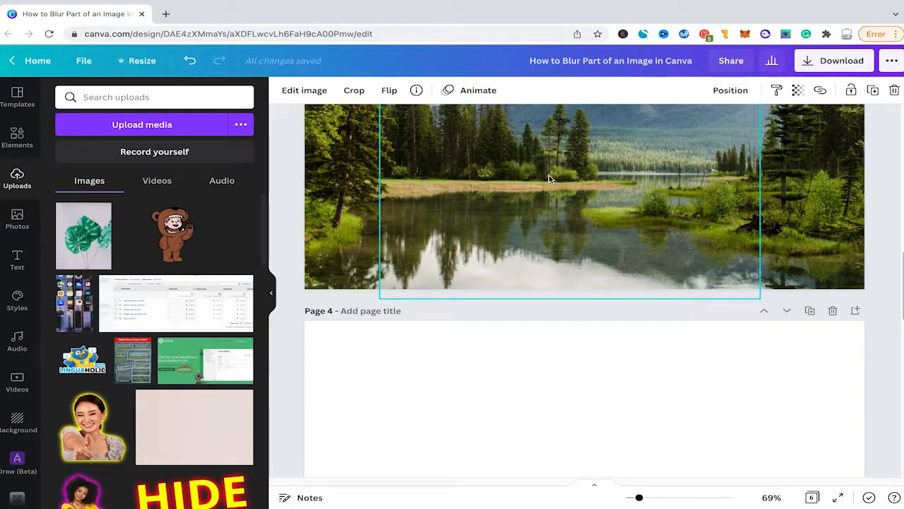
{"action": "scroll", "coordinate": [542, 268], "scroll_direction": "up", "scroll_amount": 4}
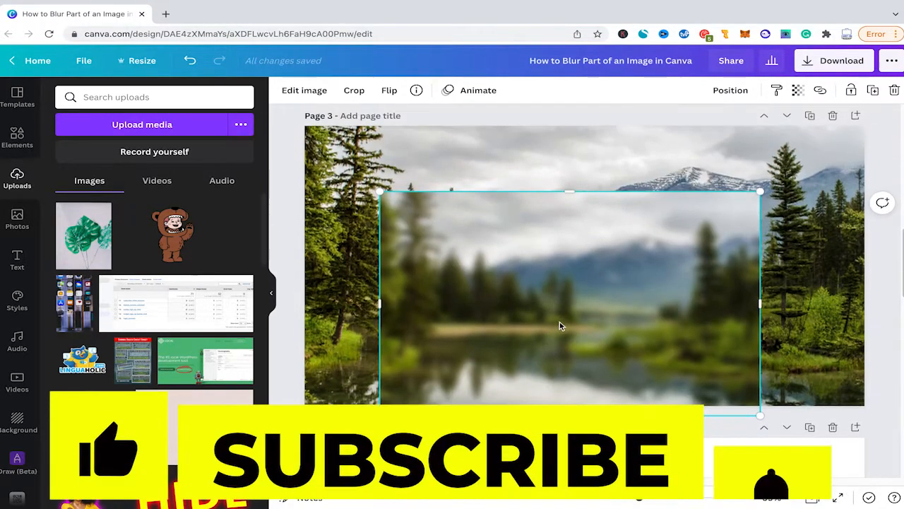
{"action": "mouse_move", "coordinate": [541, 283]}
{"action": "left_mouse_down"}
{"action": "mouse_move", "coordinate": [533, 259]}
{"action": "mouse_move", "coordinate": [534, 271]}
{"action": "left_mouse_up"}
- Align and enlarge the blurred copy to cover the whole sharp landscape on page 3, and crop away its left half
{"action": "right_click", "coordinate": [534, 271]}
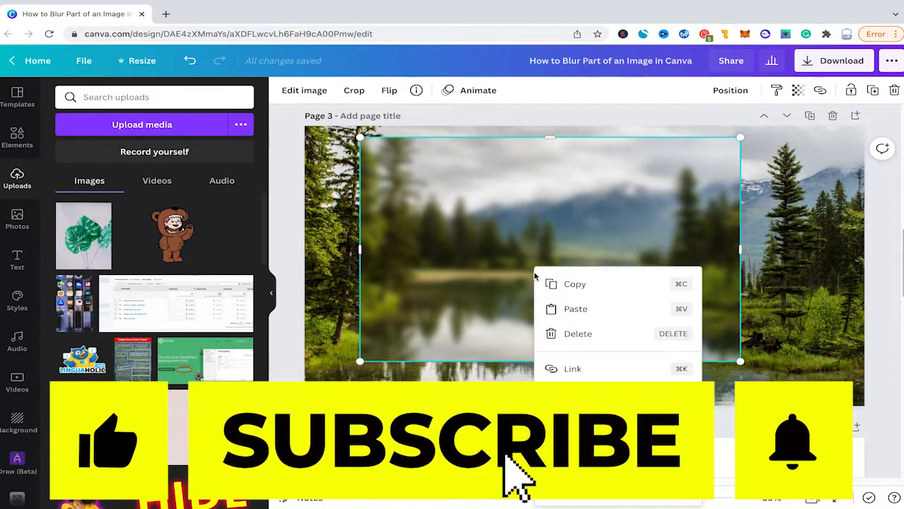
{"action": "left_click", "coordinate": [497, 269]}
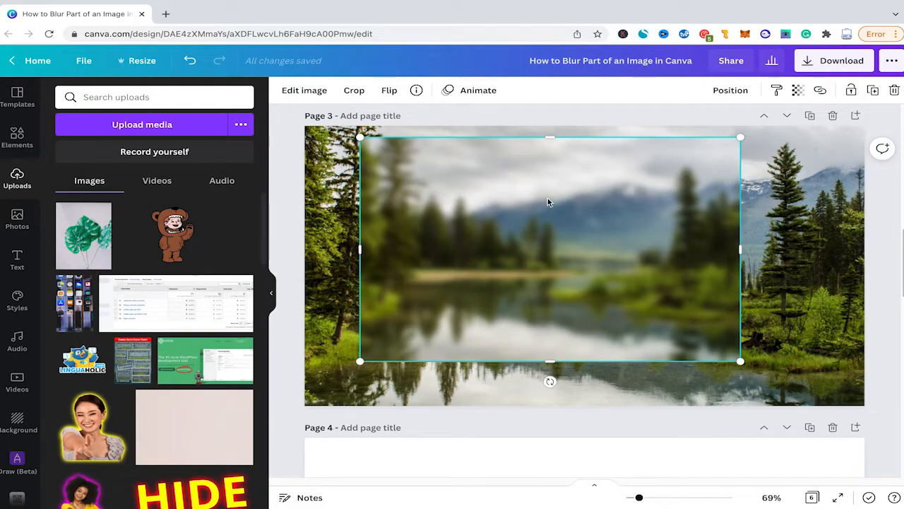
{"action": "left_click_drag", "start_coordinate": [541, 196], "coordinate": [488, 186]}
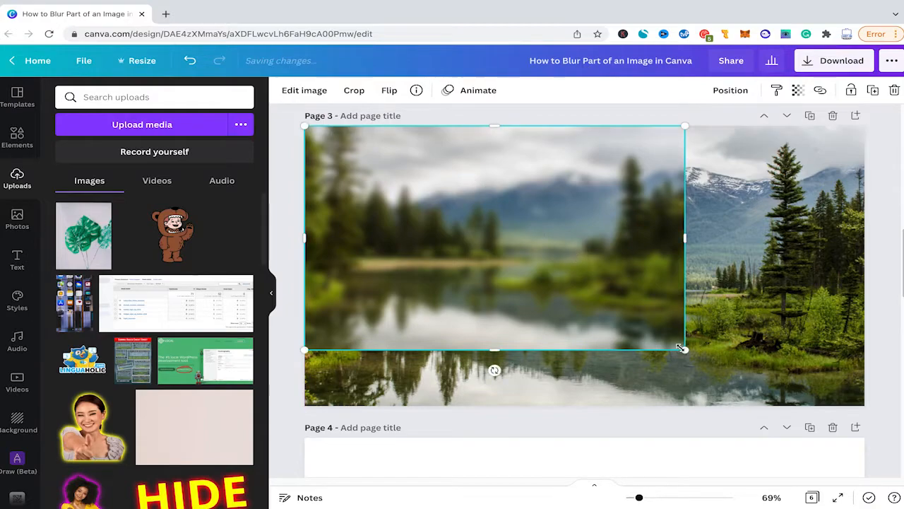
{"action": "left_click_drag", "start_coordinate": [692, 357], "coordinate": [778, 415]}
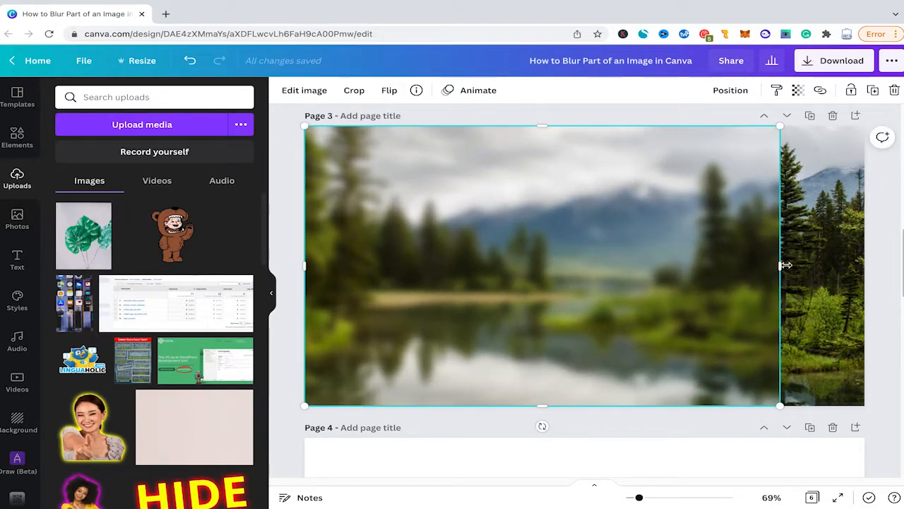
{"action": "left_click_drag", "start_coordinate": [787, 264], "coordinate": [866, 276]}
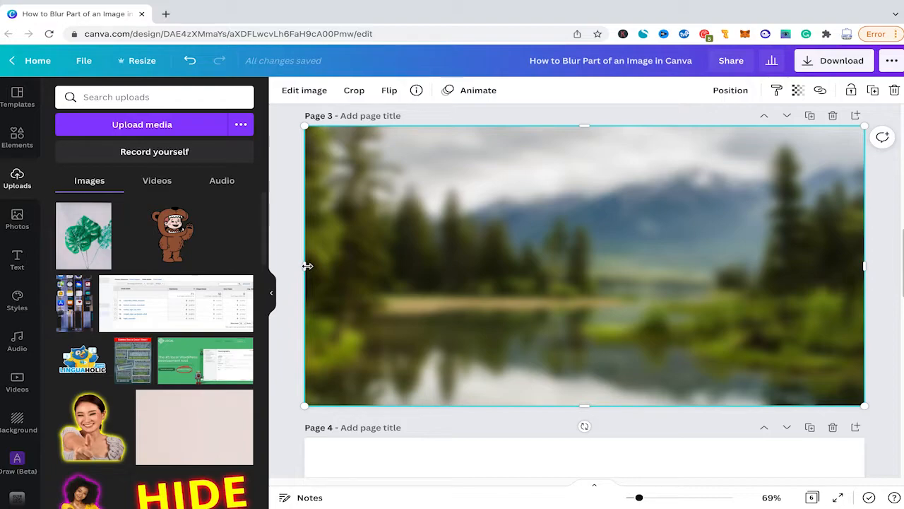
{"action": "left_click_drag", "start_coordinate": [313, 266], "coordinate": [573, 274]}
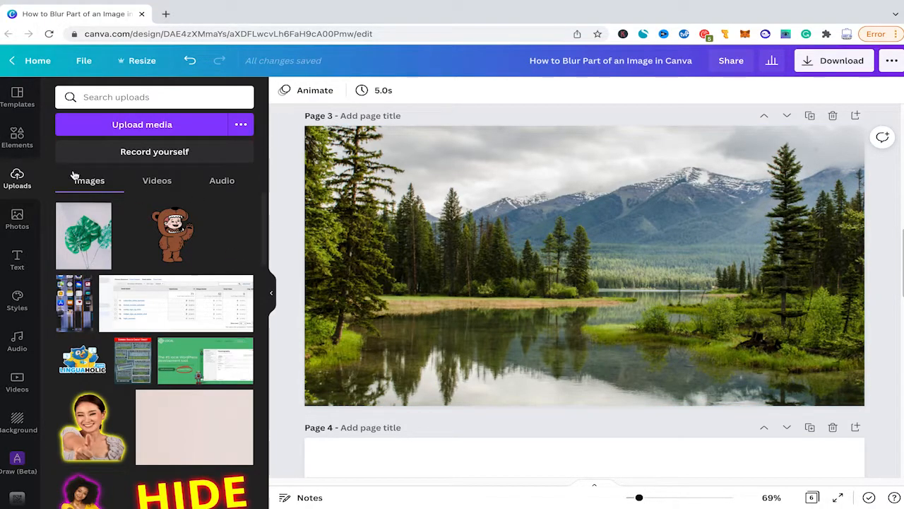
- Search the elements library for "blur" and add the green blurred circle onto the landscape on page 3
{"action": "left_click", "coordinate": [17, 136]}
{"action": "type", "text": "blur"}
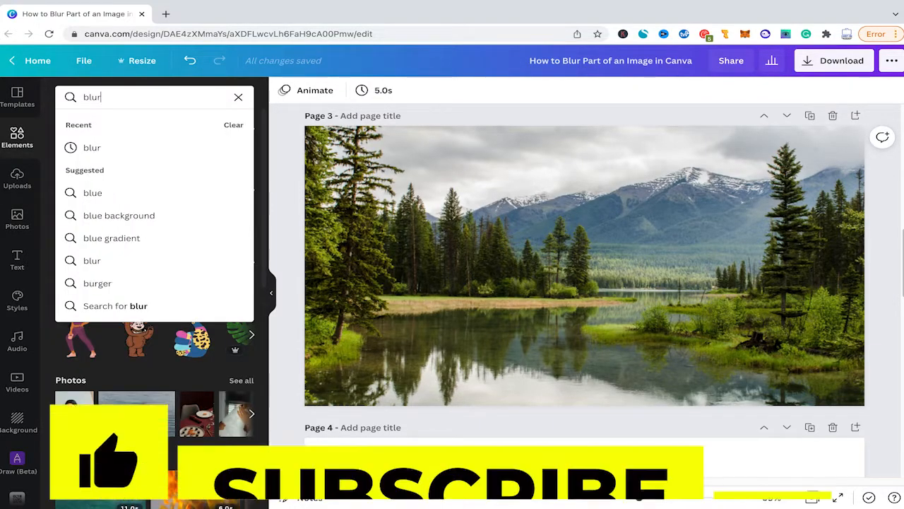
{"action": "key", "text": "Return"}
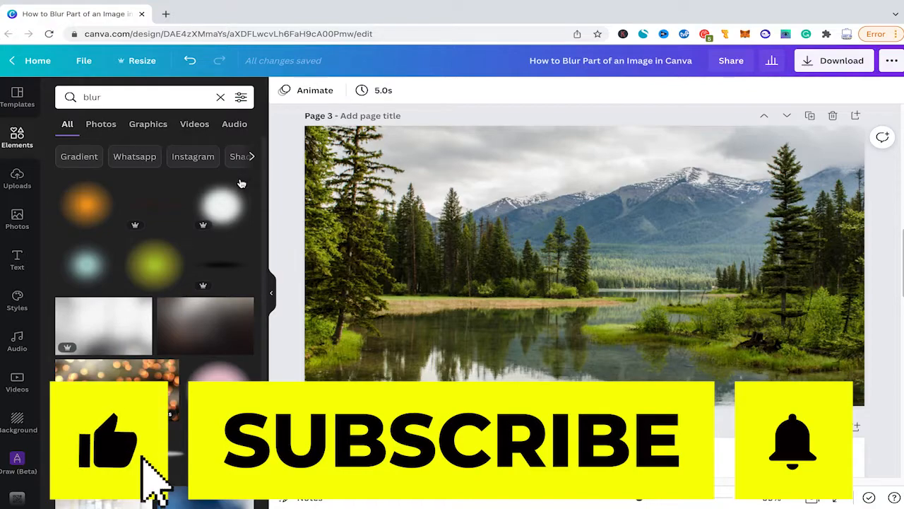
{"action": "scroll", "coordinate": [215, 255], "scroll_direction": "down", "scroll_amount": 1}
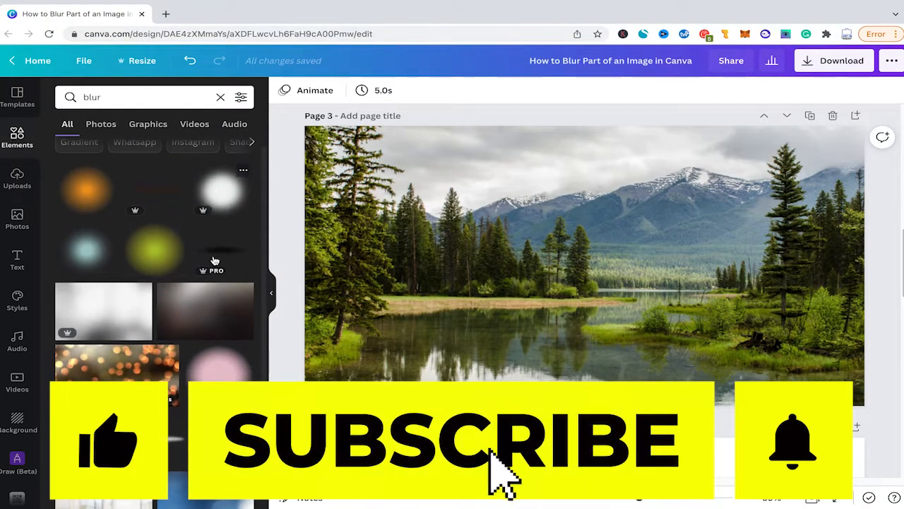
{"action": "scroll", "coordinate": [215, 262], "scroll_direction": "down", "scroll_amount": 1}
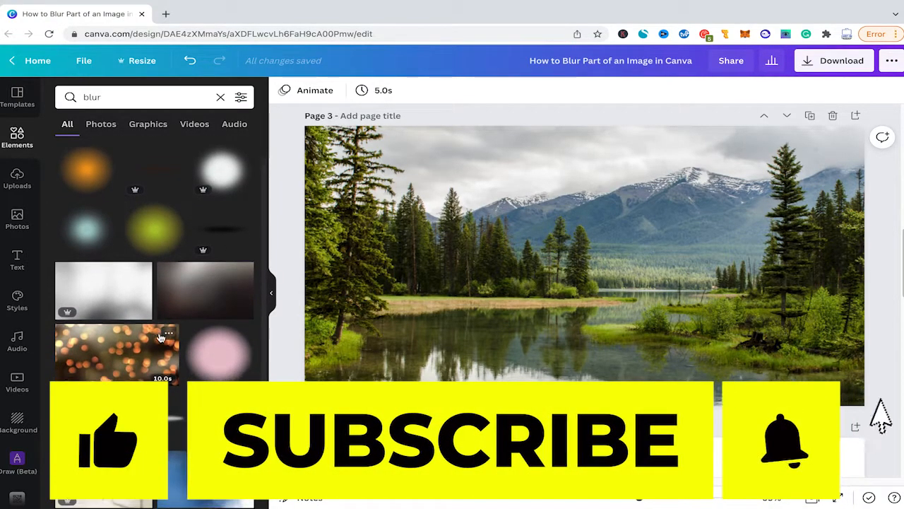
{"action": "scroll", "coordinate": [161, 336], "scroll_direction": "down", "scroll_amount": 2}
{"action": "scroll", "coordinate": [156, 274], "scroll_direction": "down", "scroll_amount": 5}
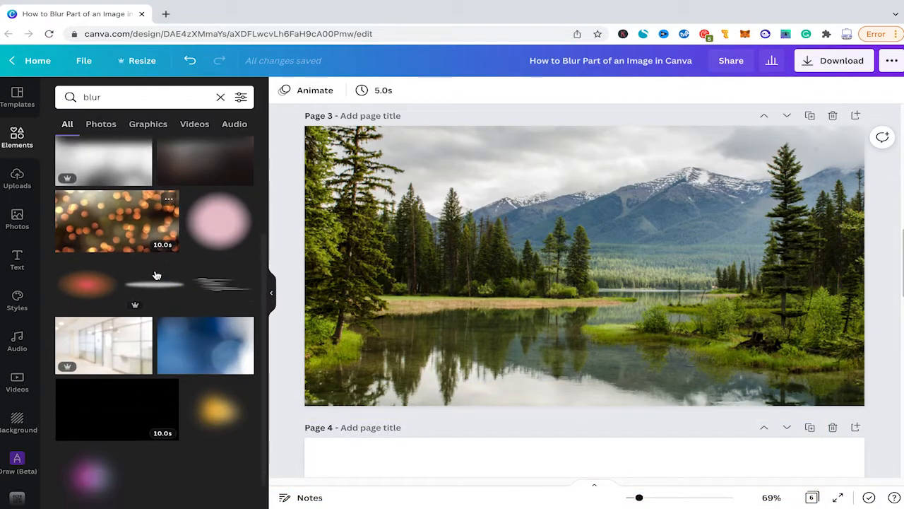
{"action": "scroll", "coordinate": [160, 269], "scroll_direction": "up", "scroll_amount": 3}
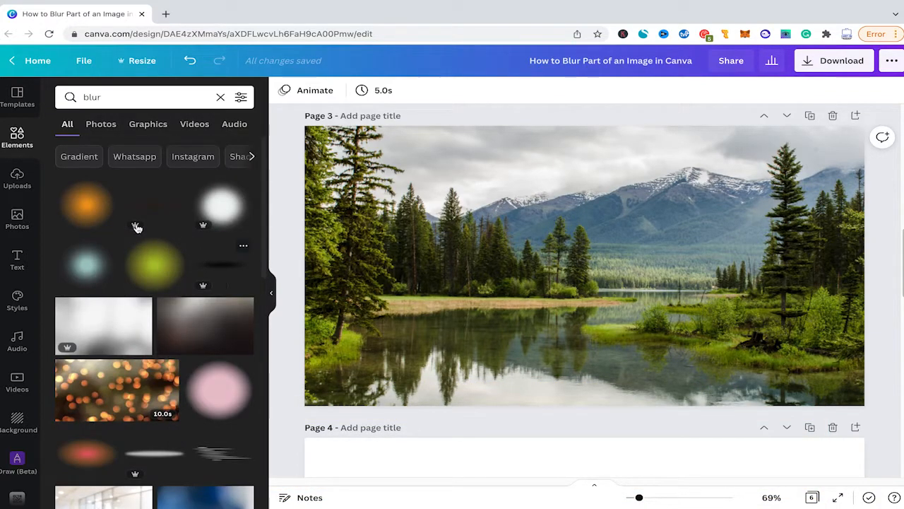
{"action": "left_click_drag", "start_coordinate": [198, 241], "coordinate": [688, 221]}
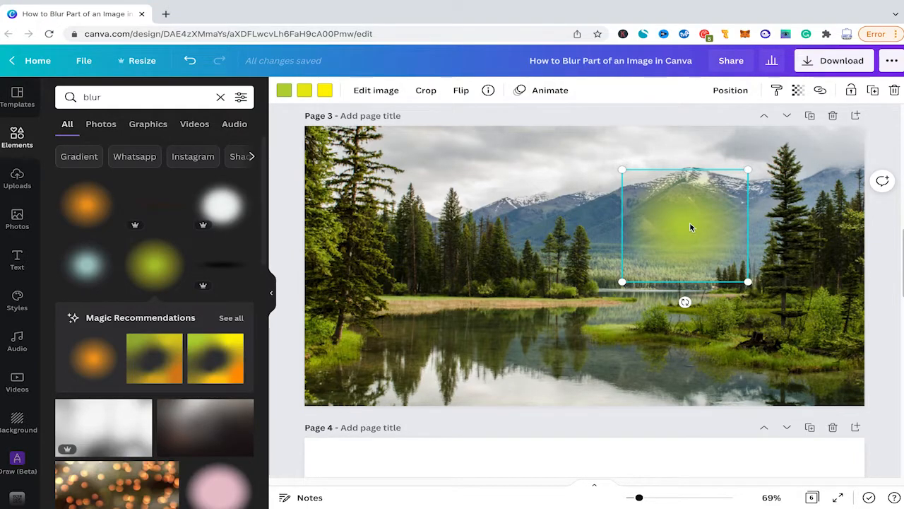
- Move the green blurred circle over the tall tree on page 3 and cover the tree with pasted copies of it
{"action": "left_click_drag", "start_coordinate": [690, 222], "coordinate": [776, 306]}
{"action": "key", "text": "super+v"}
{"action": "key", "text": "super+v"}
{"action": "left_click_drag", "start_coordinate": [742, 193], "coordinate": [747, 155]}
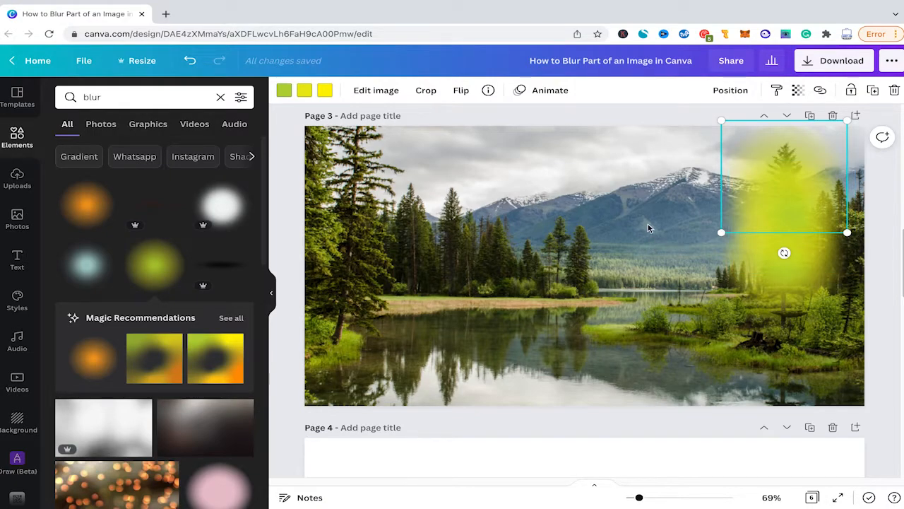
{"action": "left_click", "coordinate": [668, 208]}
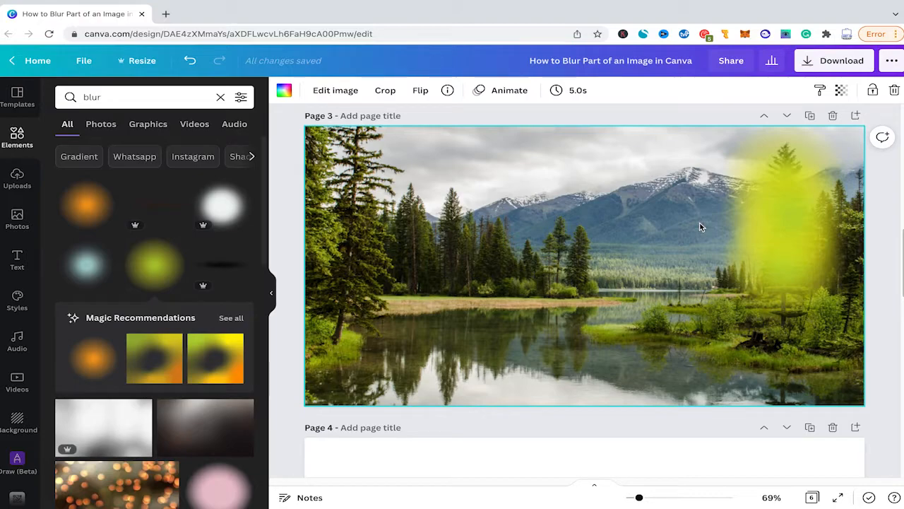
- Lower the transparency value of one green blurred circle over the tree to 26, and raise it back to full
{"action": "left_click", "coordinate": [781, 270]}
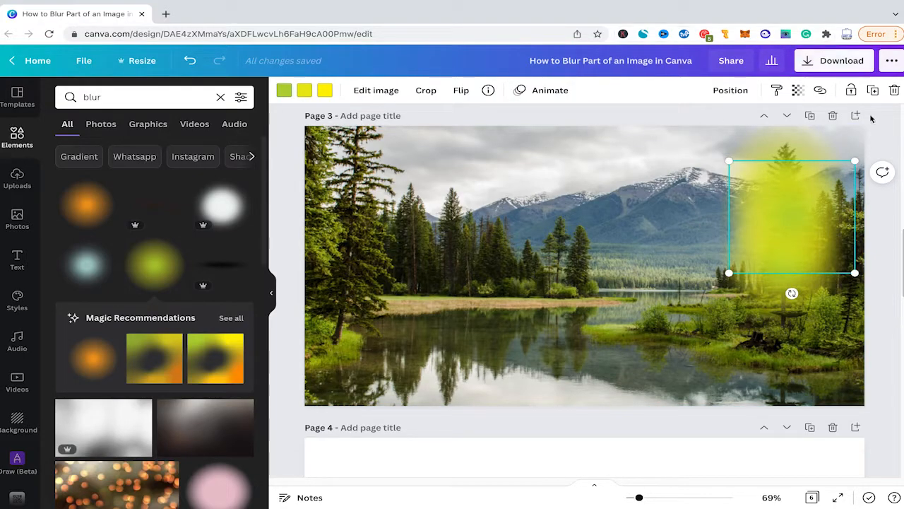
{"action": "left_click", "coordinate": [799, 92]}
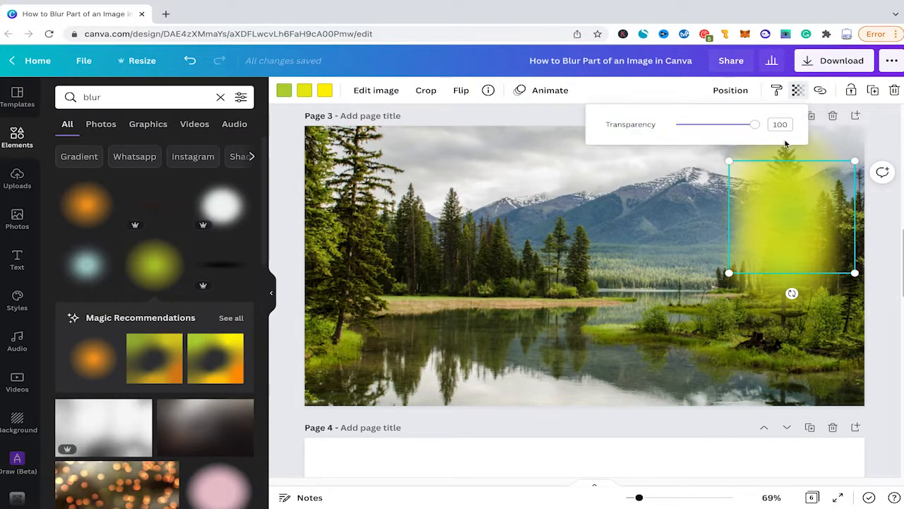
{"action": "left_click_drag", "start_coordinate": [745, 125], "coordinate": [697, 126]}
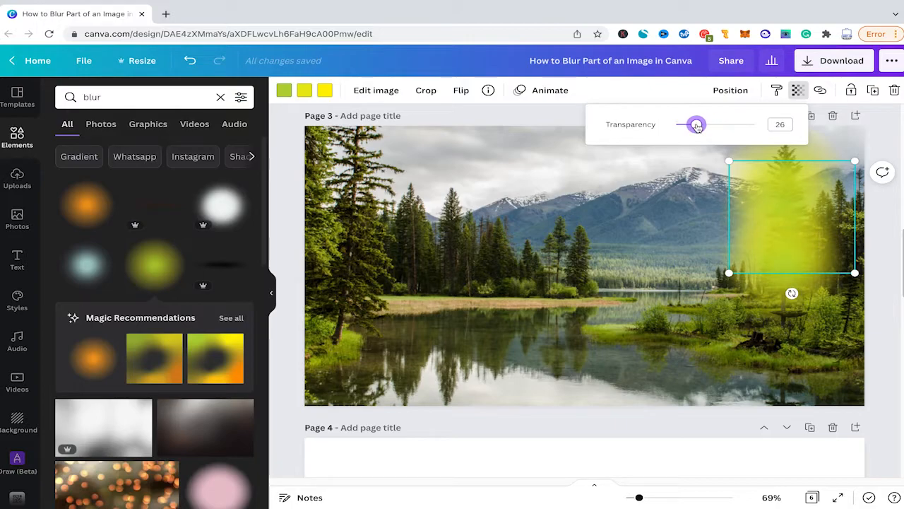
{"action": "left_click_drag", "start_coordinate": [698, 125], "coordinate": [771, 132]}
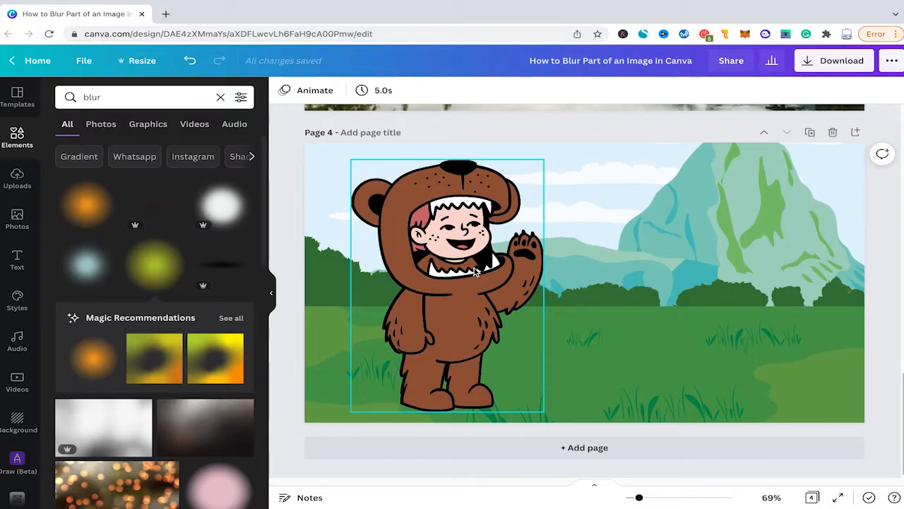
- Review the image effects offered for the bear-costume character on page 4
{"action": "left_click", "coordinate": [653, 297]}
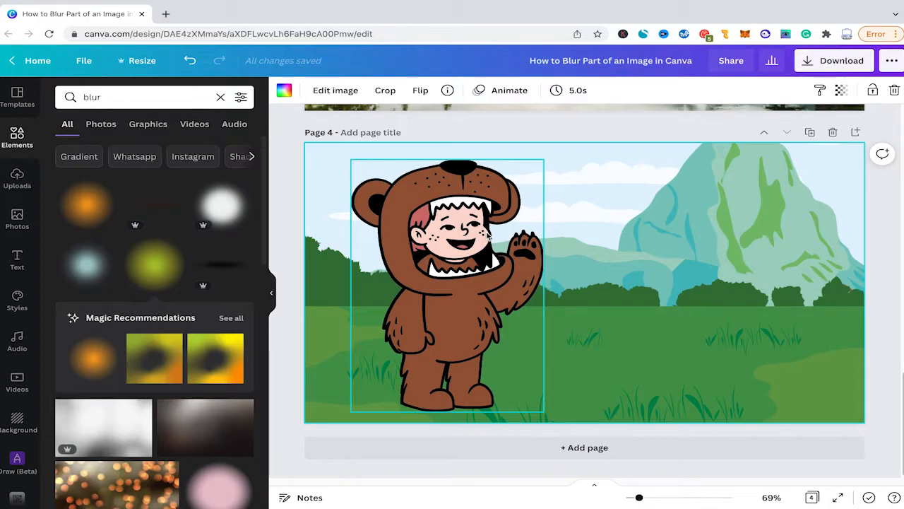
{"action": "left_click", "coordinate": [475, 249]}
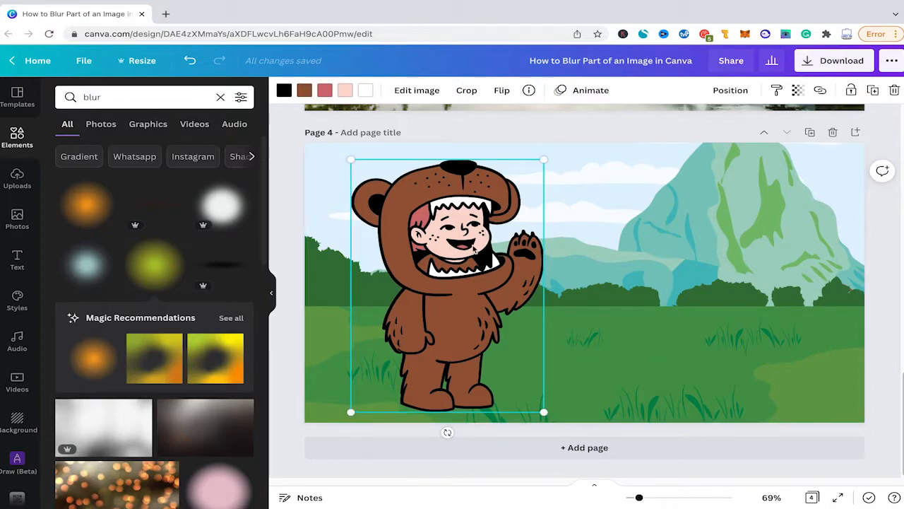
{"action": "left_click", "coordinate": [415, 90]}
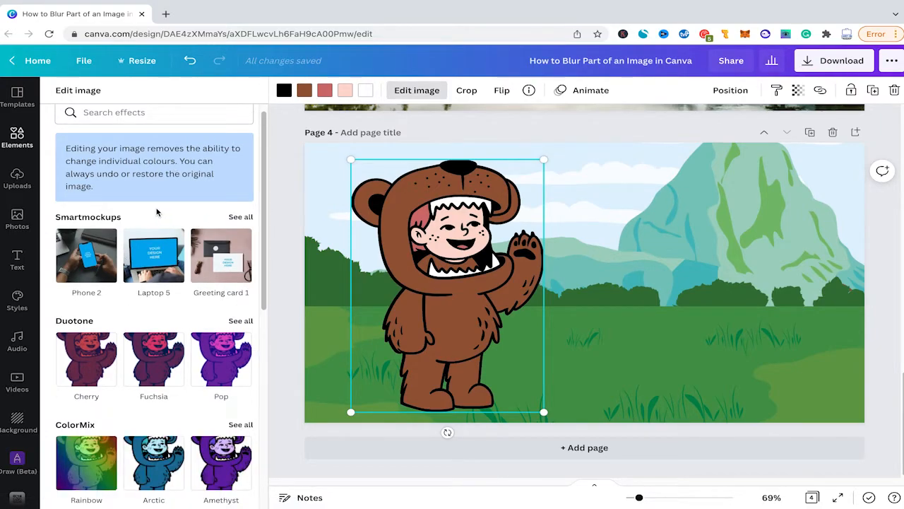
- Examine the adjustments and filters offered for the forest-lake photo on page 3
{"action": "scroll", "coordinate": [394, 237], "scroll_direction": "up", "scroll_amount": 5}
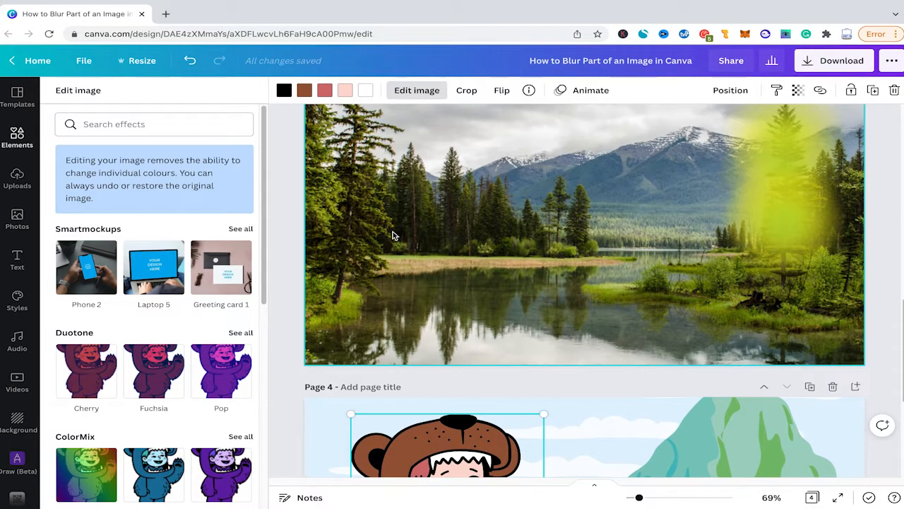
{"action": "left_click", "coordinate": [477, 210]}
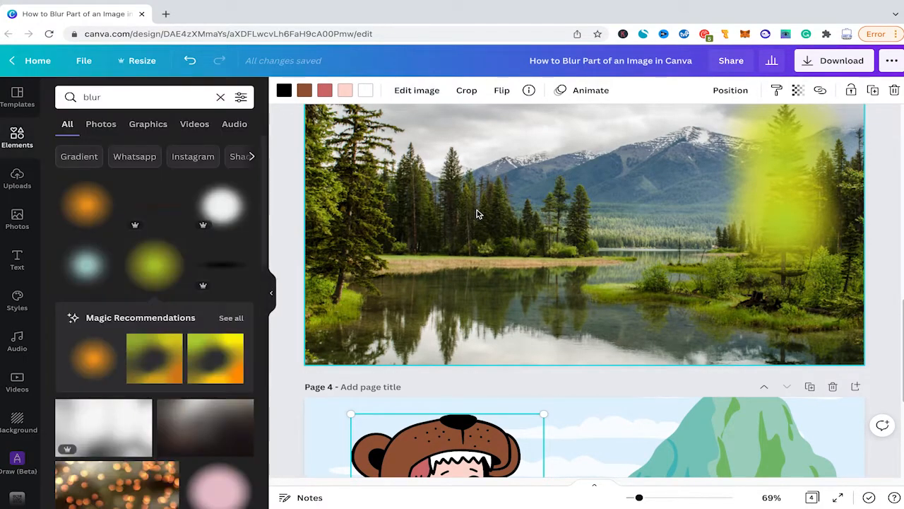
{"action": "left_click", "coordinate": [477, 210]}
{"action": "left_click", "coordinate": [346, 90]}
{"action": "scroll", "coordinate": [228, 153], "scroll_direction": "down", "scroll_amount": 1}
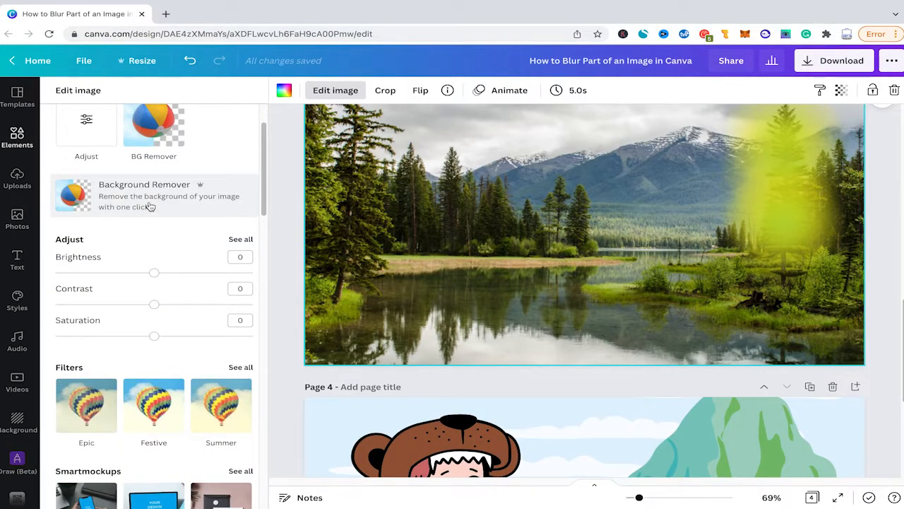
{"action": "scroll", "coordinate": [162, 216], "scroll_direction": "down", "scroll_amount": 1}
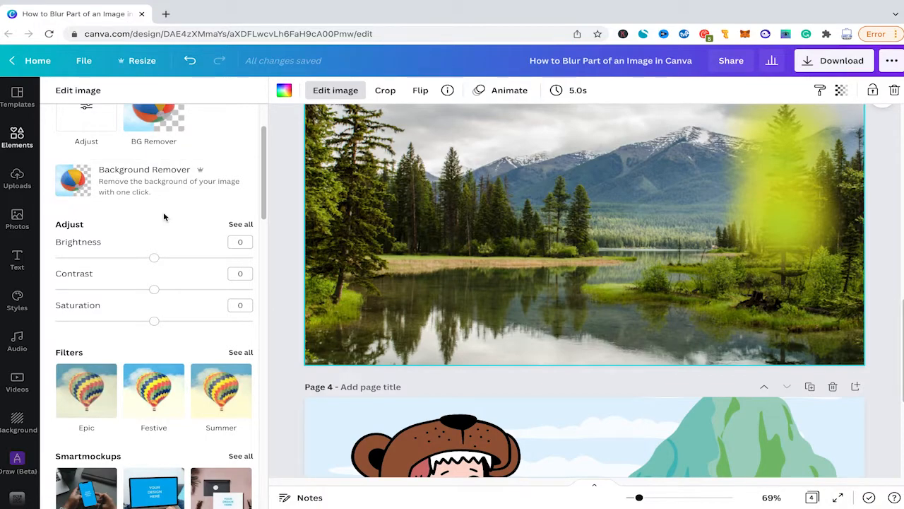
{"action": "scroll", "coordinate": [164, 217], "scroll_direction": "down", "scroll_amount": 3}
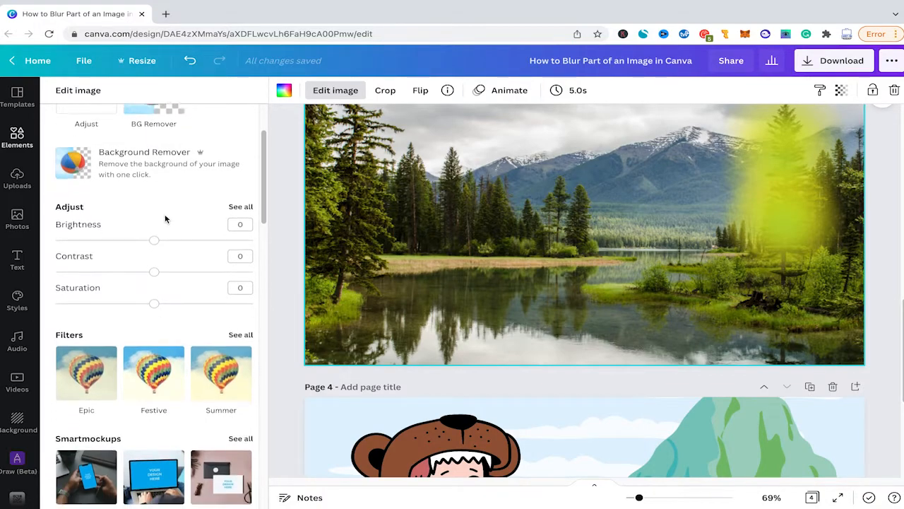
{"action": "scroll", "coordinate": [635, 354], "scroll_direction": "down", "scroll_amount": 3}
- Recheck the bear-costume character's image editing options on page 4 against those of the photo, and leave the editing options
{"action": "left_click", "coordinate": [445, 293]}
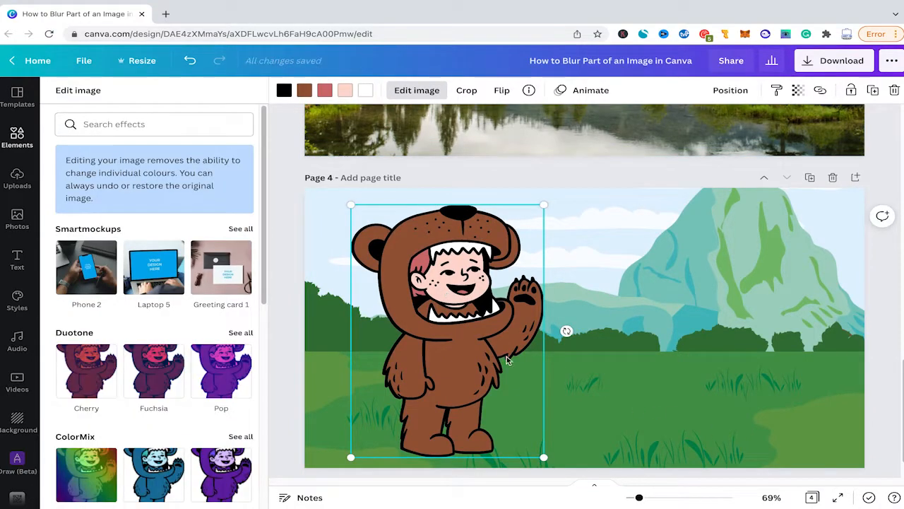
{"action": "left_click", "coordinate": [418, 91]}
{"action": "left_click", "coordinate": [421, 94]}
{"action": "left_click", "coordinate": [684, 288]}
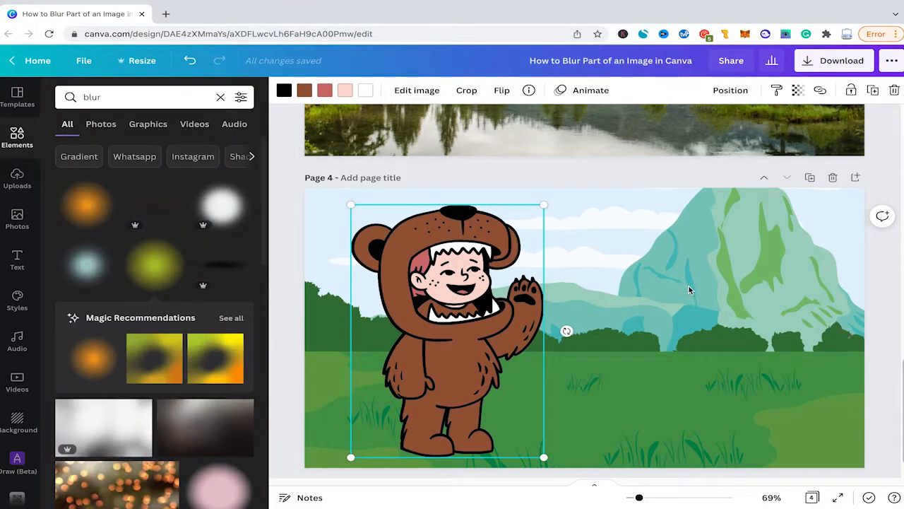
{"action": "left_click", "coordinate": [689, 290]}
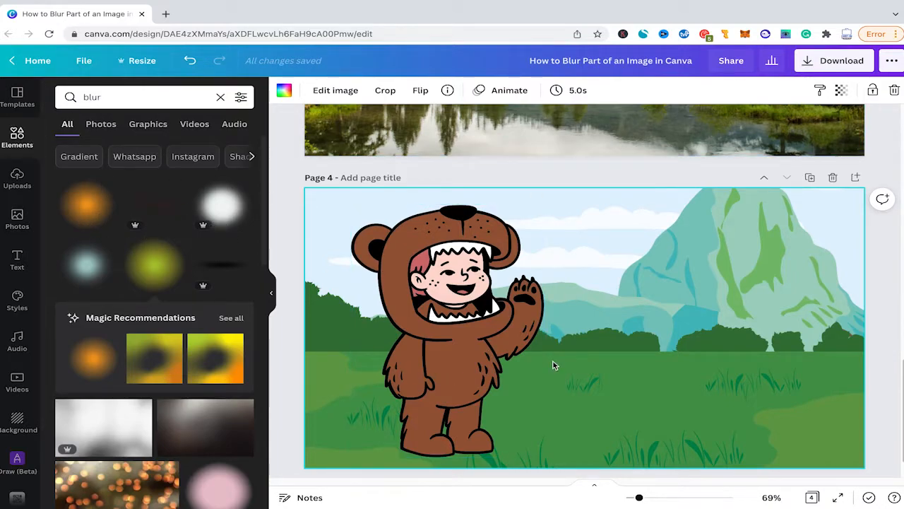
- Duplicate page 4 and delete the mountain background from the copy, keeping the bear-costume character
{"action": "left_click", "coordinate": [477, 328]}
{"action": "left_click", "coordinate": [599, 348]}
{"action": "left_click", "coordinate": [487, 328]}
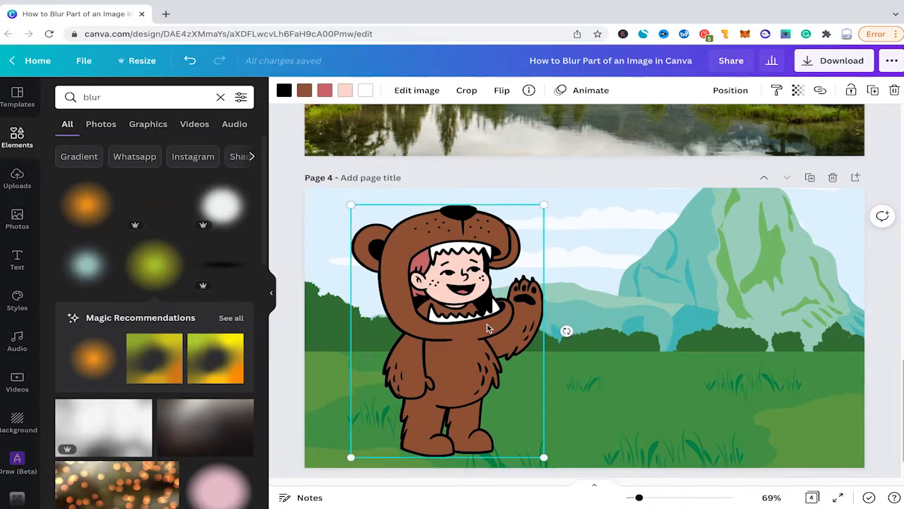
{"action": "left_click", "coordinate": [810, 177]}
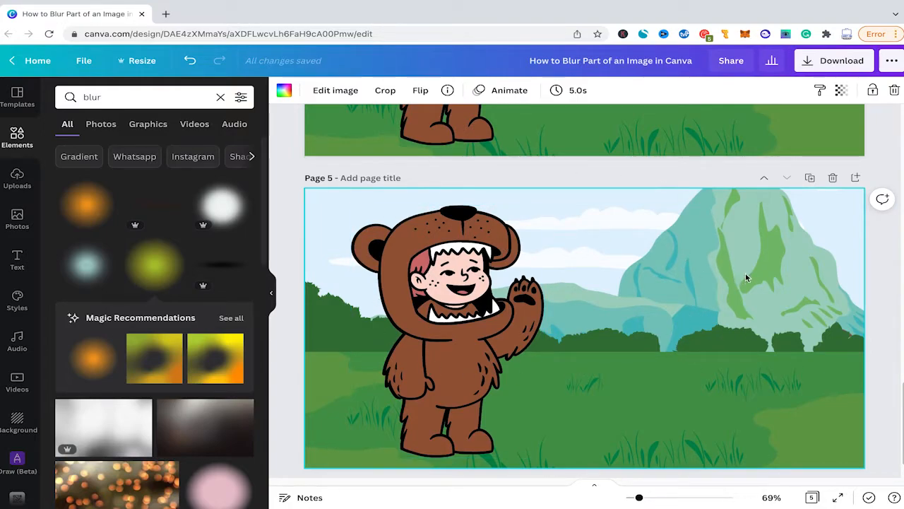
{"action": "key", "text": "Delete"}
{"action": "left_click", "coordinate": [537, 304]}
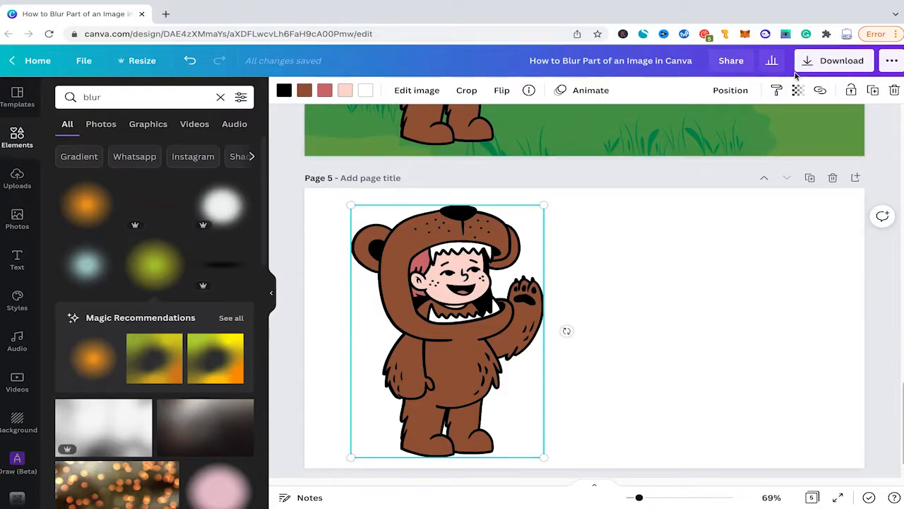
- Download only page 5 as a PNG with a transparent background
{"action": "left_click", "coordinate": [834, 61]}
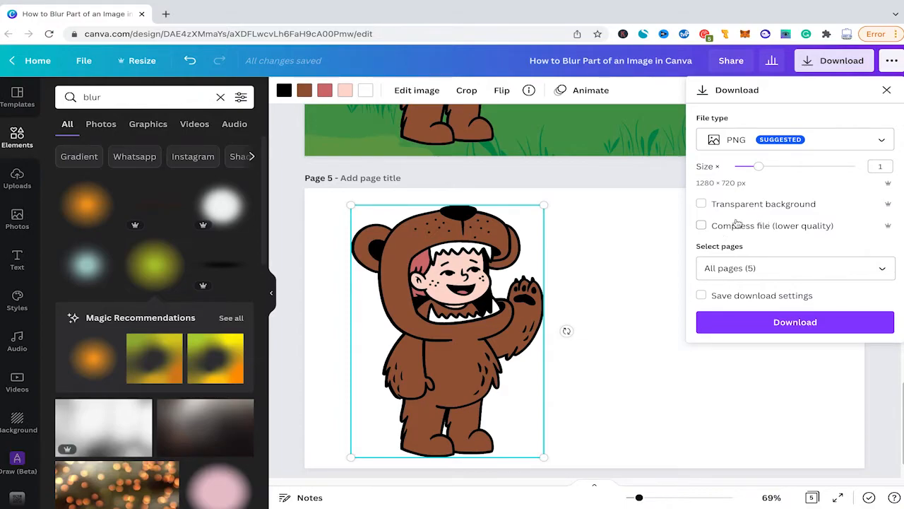
{"action": "left_click", "coordinate": [701, 203]}
{"action": "left_click", "coordinate": [757, 272]}
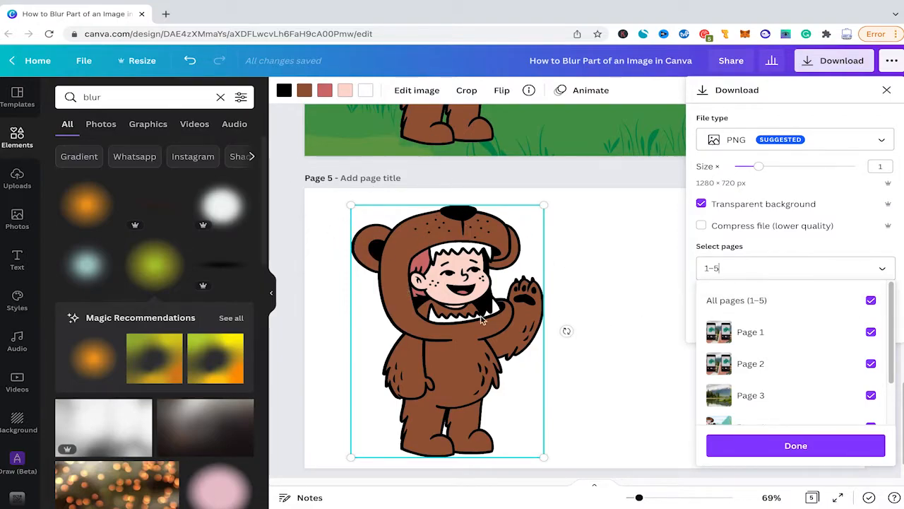
{"action": "left_click", "coordinate": [871, 301]}
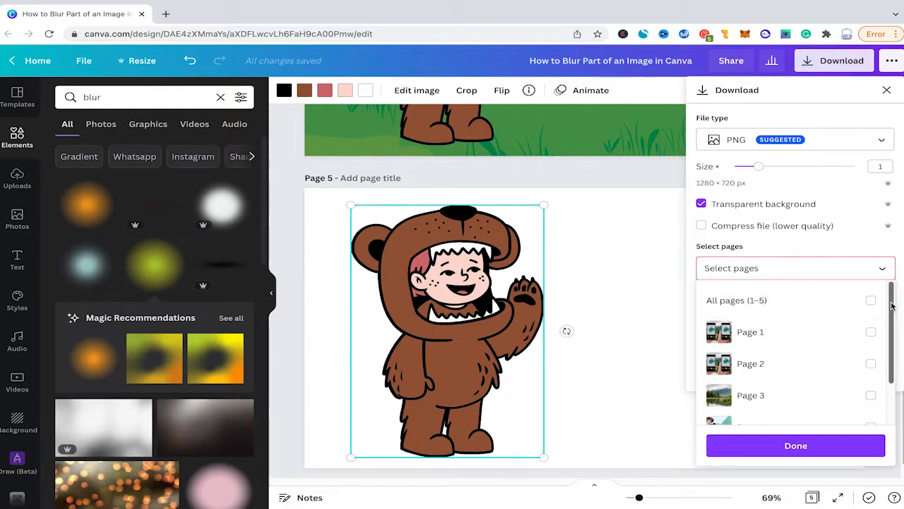
{"action": "left_click_drag", "start_coordinate": [891, 307], "coordinate": [891, 339]}
{"action": "left_click", "coordinate": [871, 415]}
{"action": "scroll", "coordinate": [763, 343], "scroll_direction": "down", "scroll_amount": 1}
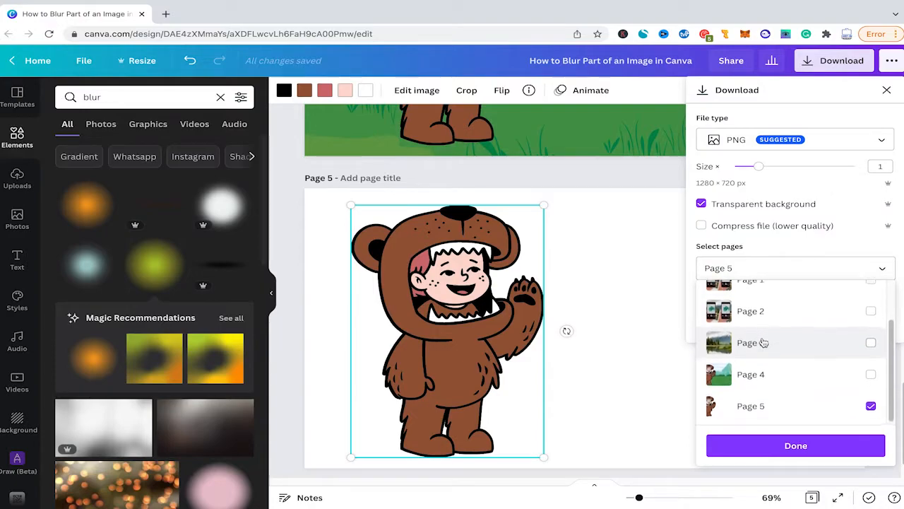
{"action": "left_click", "coordinate": [797, 452]}
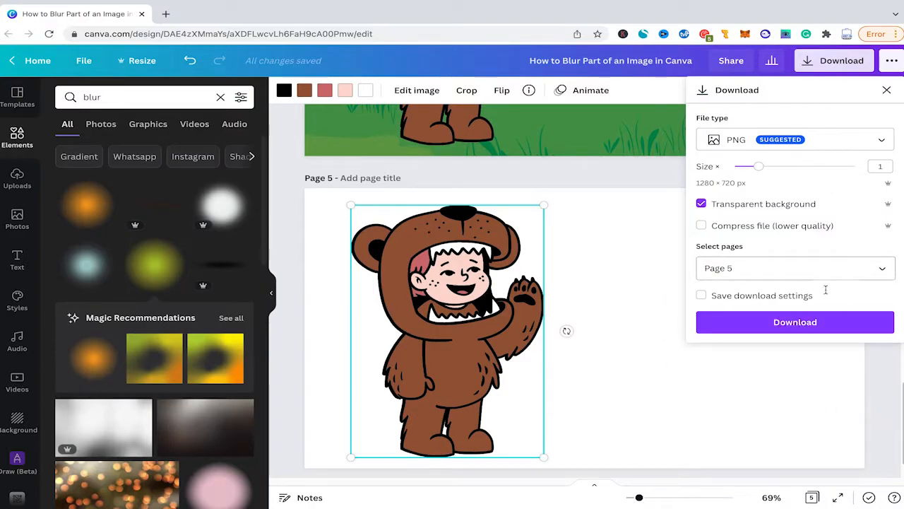
{"action": "left_click", "coordinate": [790, 323]}
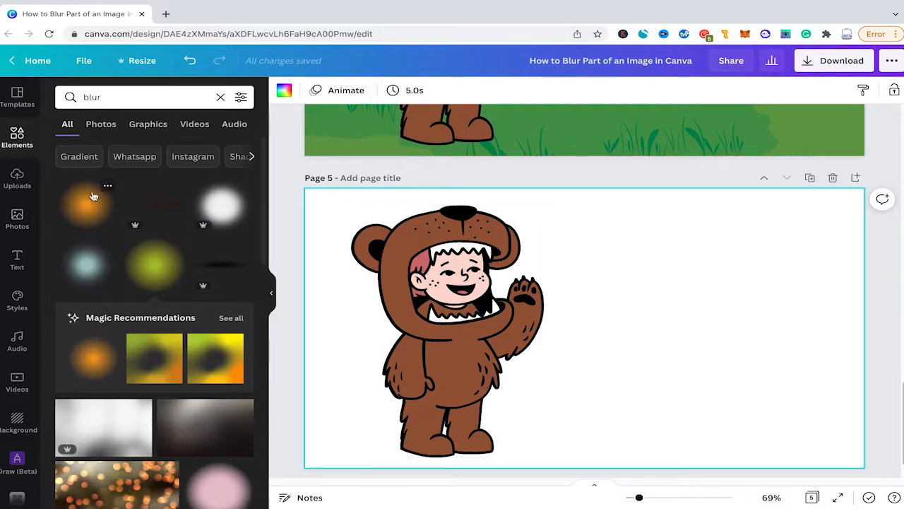
- Place the uploaded transparent bear-costume image on page 5 beside the original character
{"action": "left_click", "coordinate": [18, 177]}
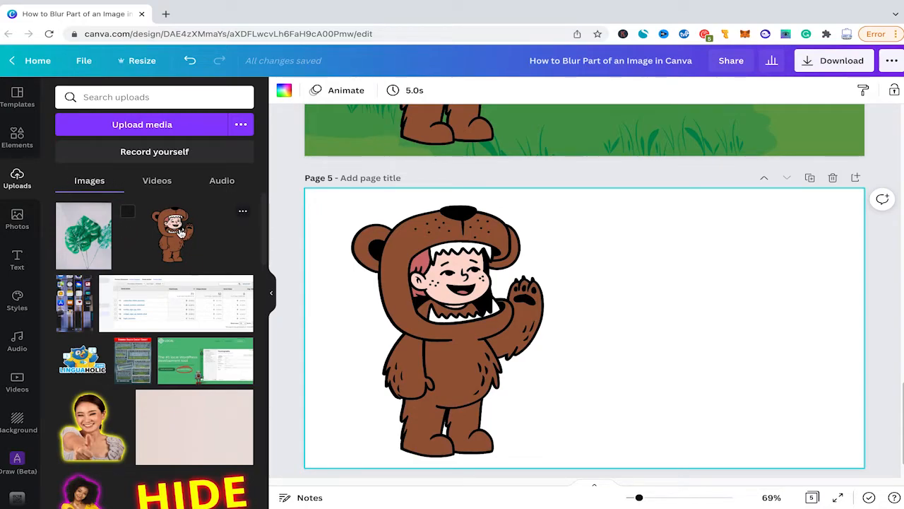
{"action": "left_click_drag", "start_coordinate": [182, 231], "coordinate": [591, 274]}
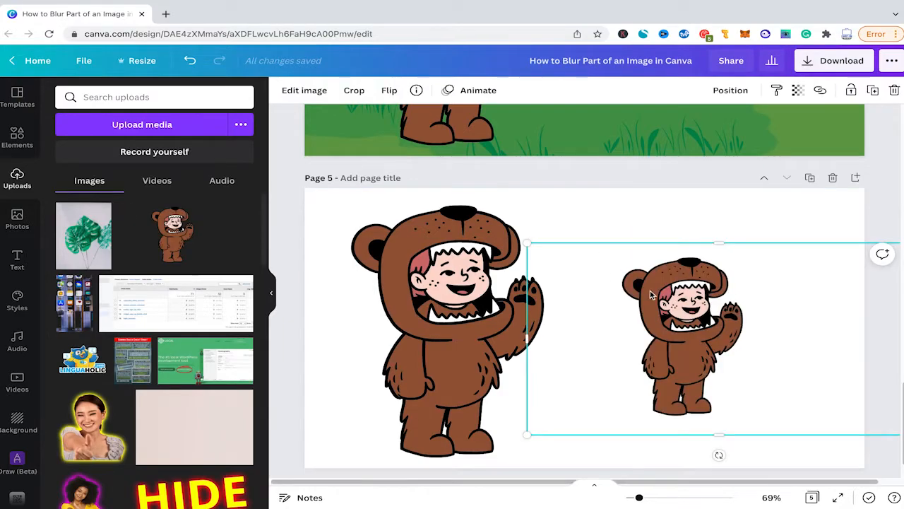
{"action": "key", "text": "Escape"}
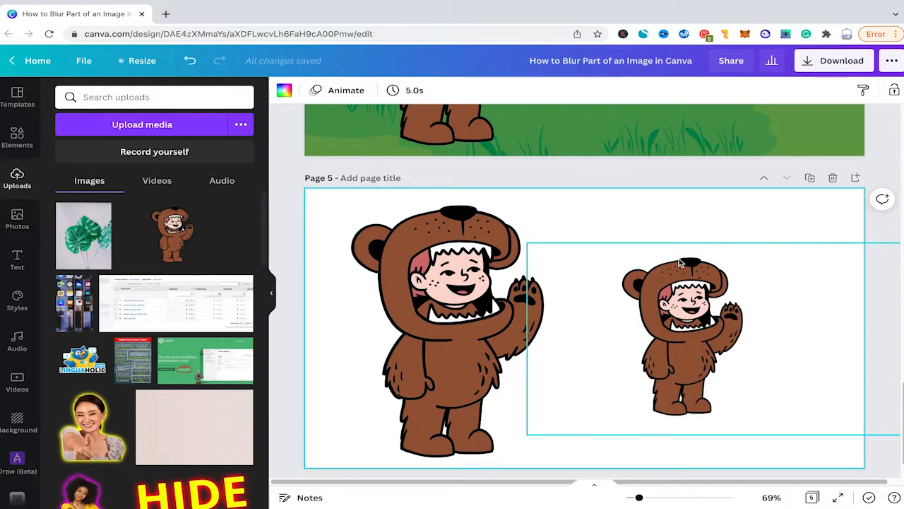
{"action": "left_click", "coordinate": [492, 291]}
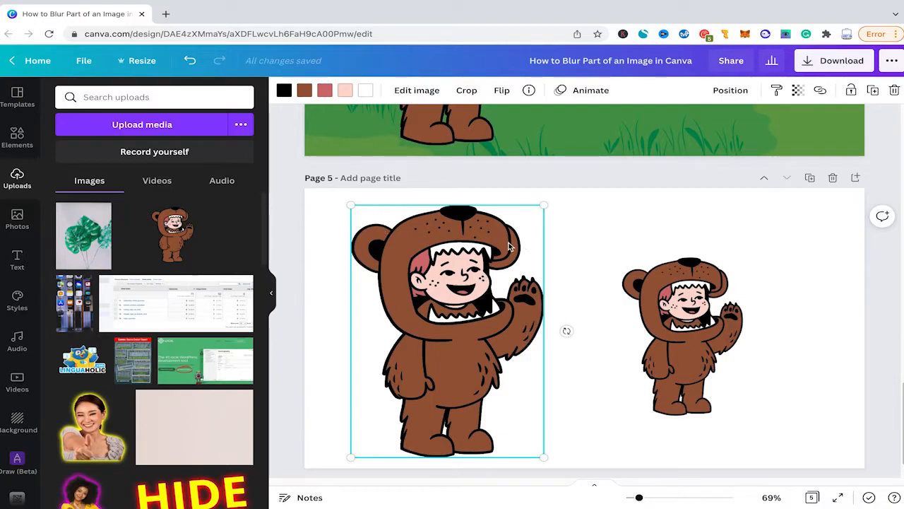
{"action": "left_click", "coordinate": [620, 198]}
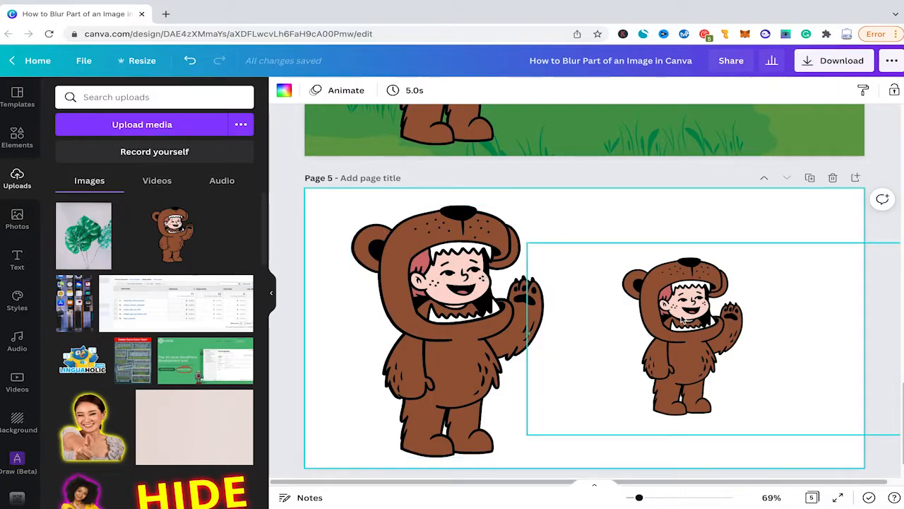
- Set the Blur adjustment of the uploaded bear-costume image on page 5 to 29
{"action": "left_click", "coordinate": [680, 345]}
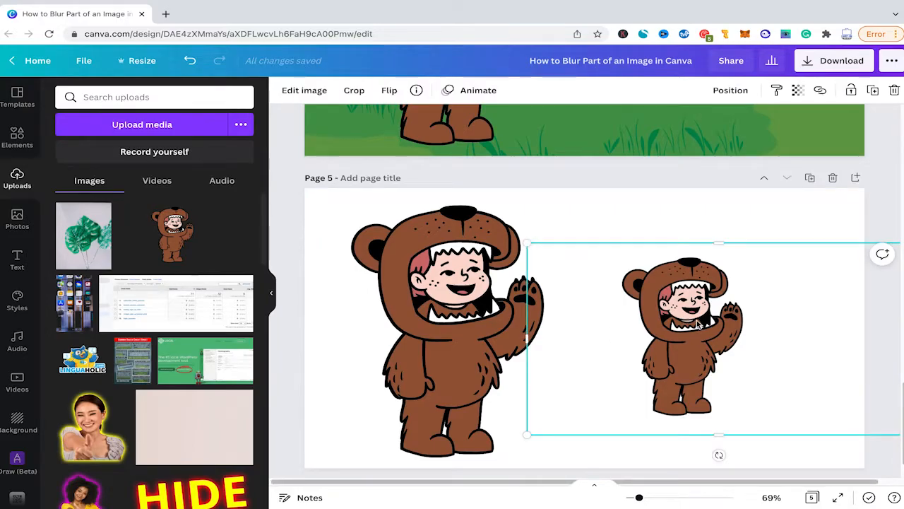
{"action": "left_click", "coordinate": [304, 91]}
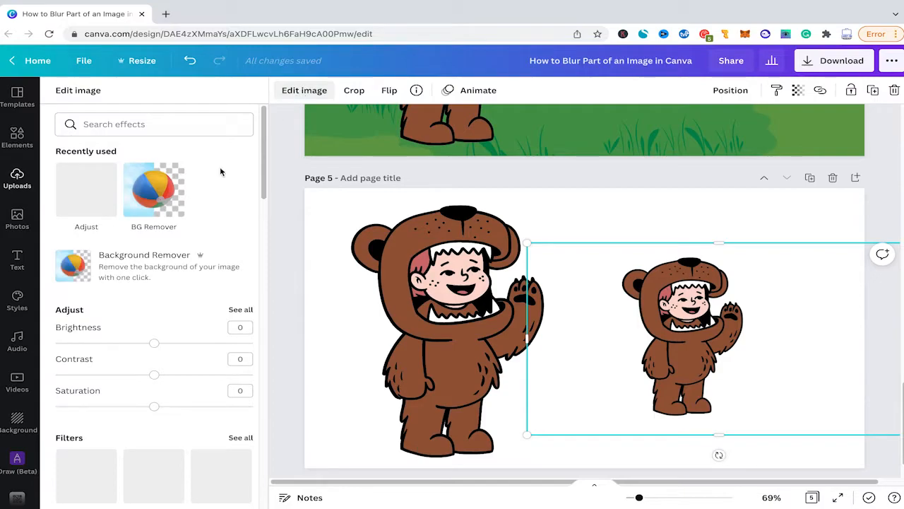
{"action": "scroll", "coordinate": [166, 248], "scroll_direction": "down", "scroll_amount": 1}
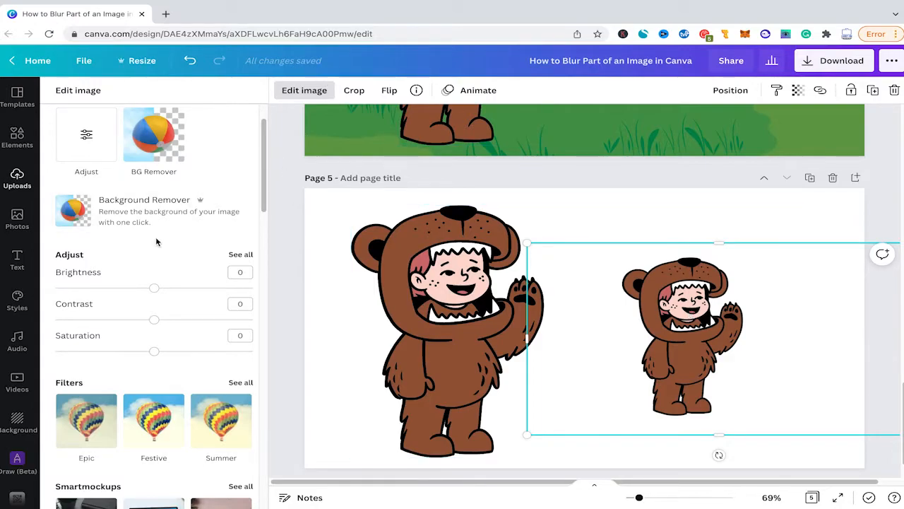
{"action": "scroll", "coordinate": [157, 241], "scroll_direction": "down", "scroll_amount": 1}
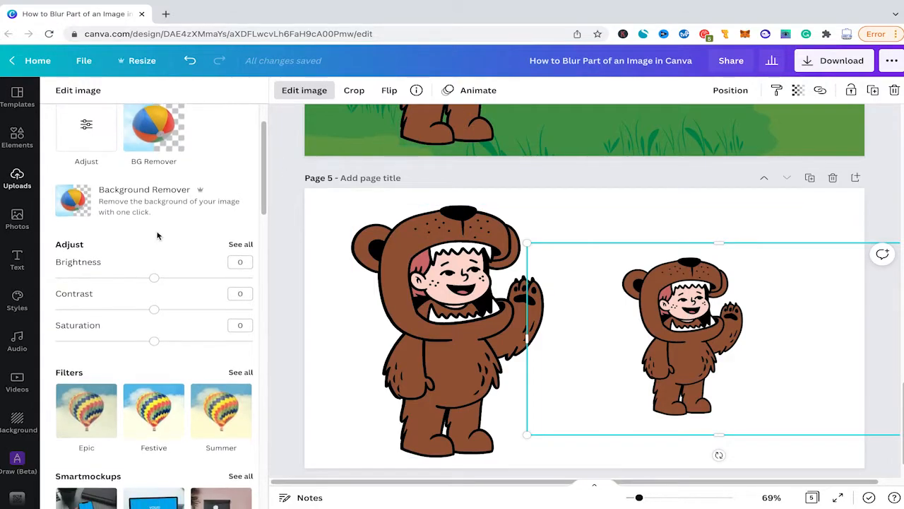
{"action": "left_click", "coordinate": [240, 244]}
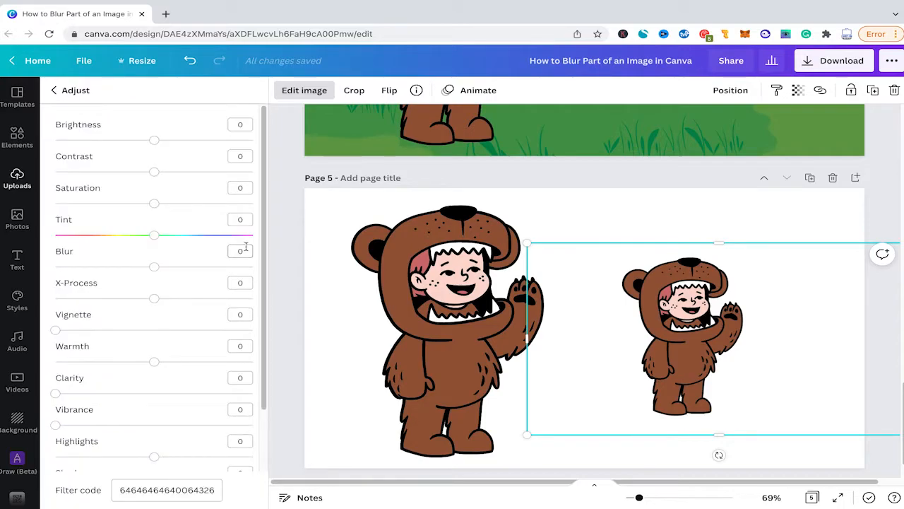
{"action": "left_click", "coordinate": [154, 269]}
{"action": "left_click_drag", "start_coordinate": [161, 273], "coordinate": [183, 276]}
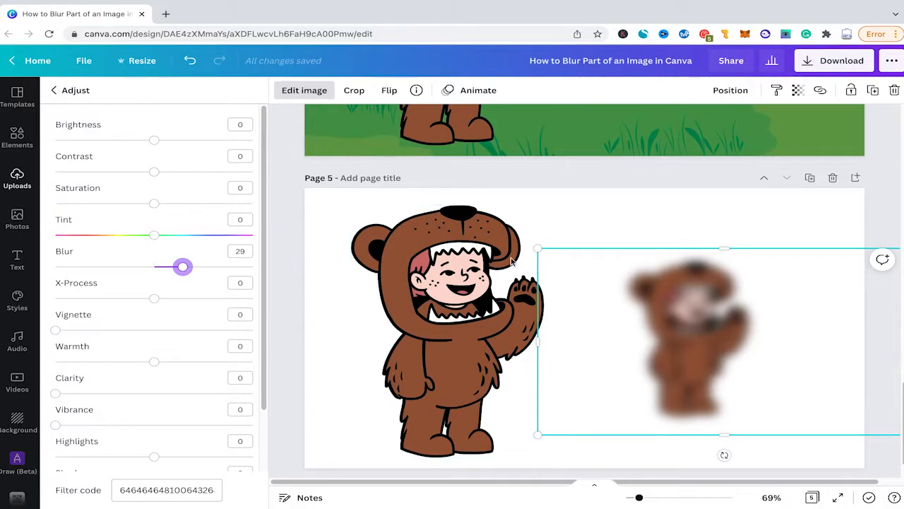
- Enlarge the blurred bear-costume image to about the original character's size and lay it over the original to compare them
{"action": "left_click_drag", "start_coordinate": [538, 248], "coordinate": [401, 182]}
{"action": "scroll", "coordinate": [621, 350], "scroll_direction": "up", "scroll_amount": 1}
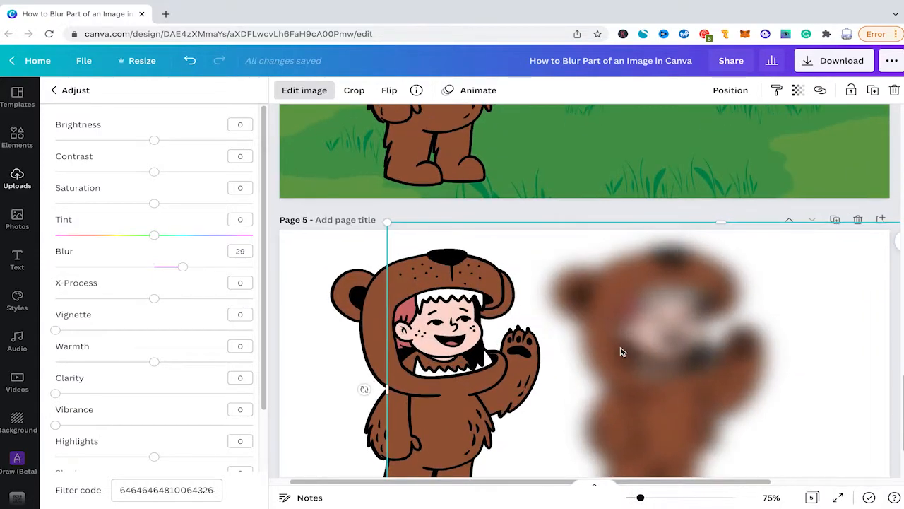
{"action": "scroll", "coordinate": [622, 350], "scroll_direction": "down", "scroll_amount": 1}
{"action": "left_click_drag", "start_coordinate": [658, 248], "coordinate": [450, 251]}
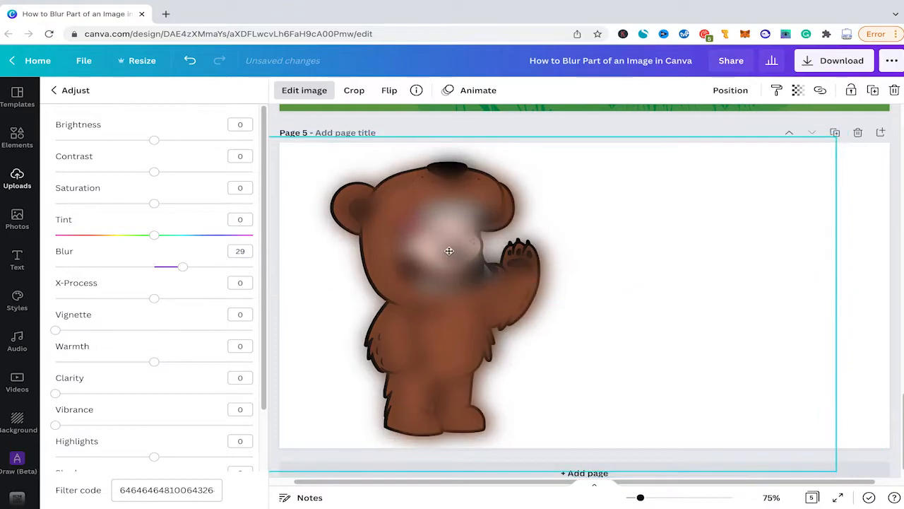
{"action": "left_click", "coordinate": [632, 305]}
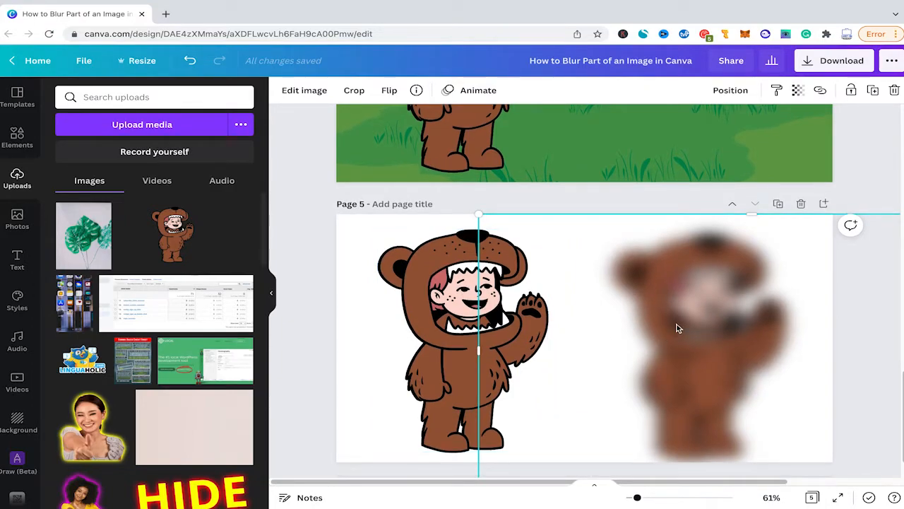
- Delete the sharp bear-costume character from page 4 and move the blurred version from page 5 into its place
{"action": "scroll", "coordinate": [676, 329], "scroll_direction": "up", "scroll_amount": 5}
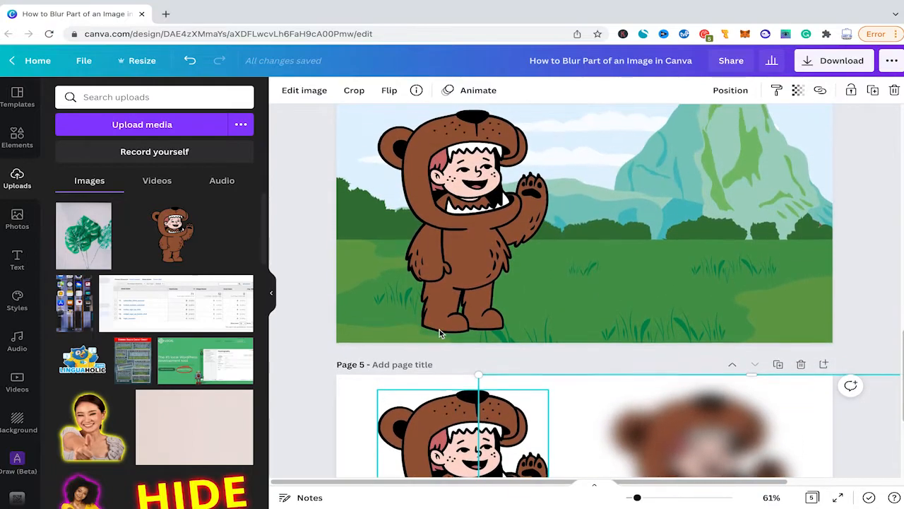
{"action": "scroll", "coordinate": [662, 286], "scroll_direction": "down", "scroll_amount": 1}
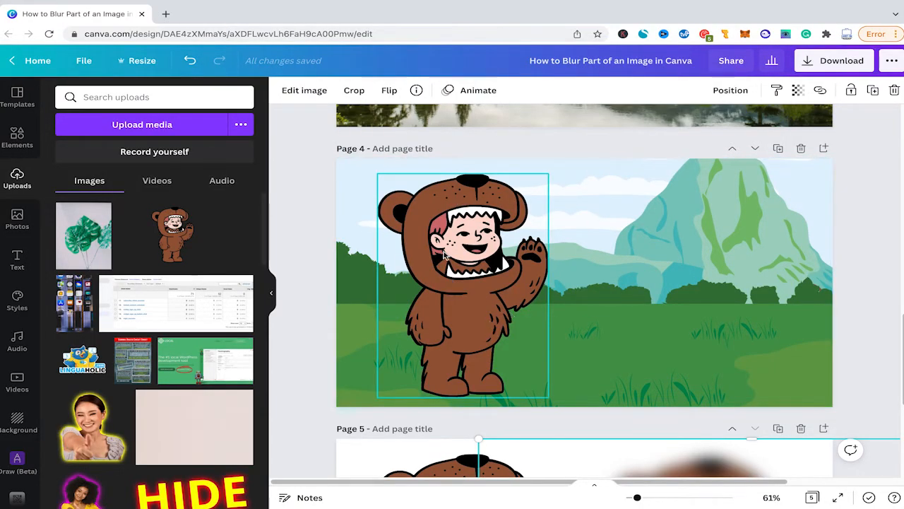
{"action": "left_click", "coordinate": [480, 266]}
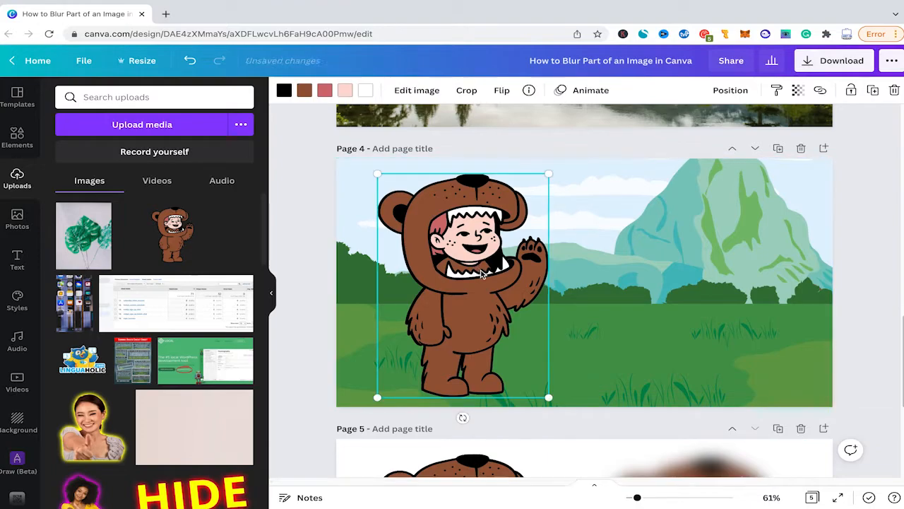
{"action": "key", "text": "Delete"}
{"action": "scroll", "coordinate": [652, 311], "scroll_direction": "down", "scroll_amount": 3}
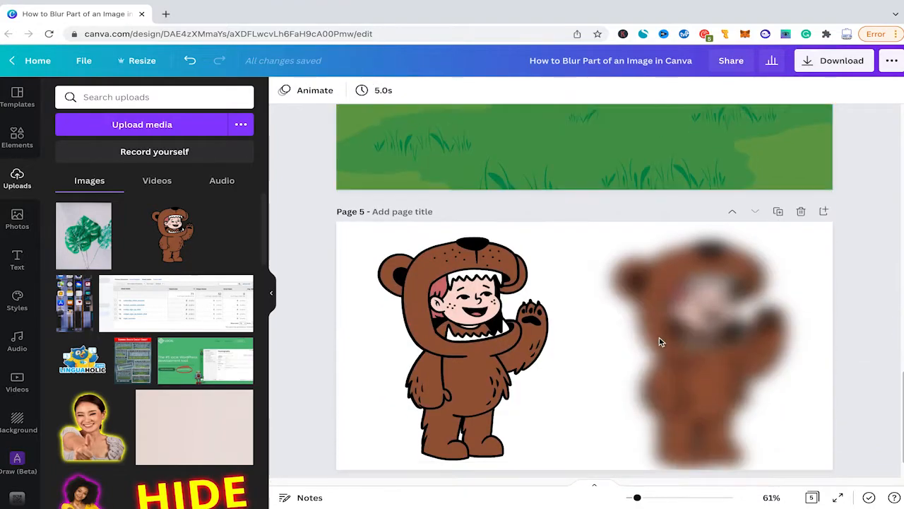
{"action": "left_click_drag", "start_coordinate": [692, 318], "coordinate": [465, 223]}
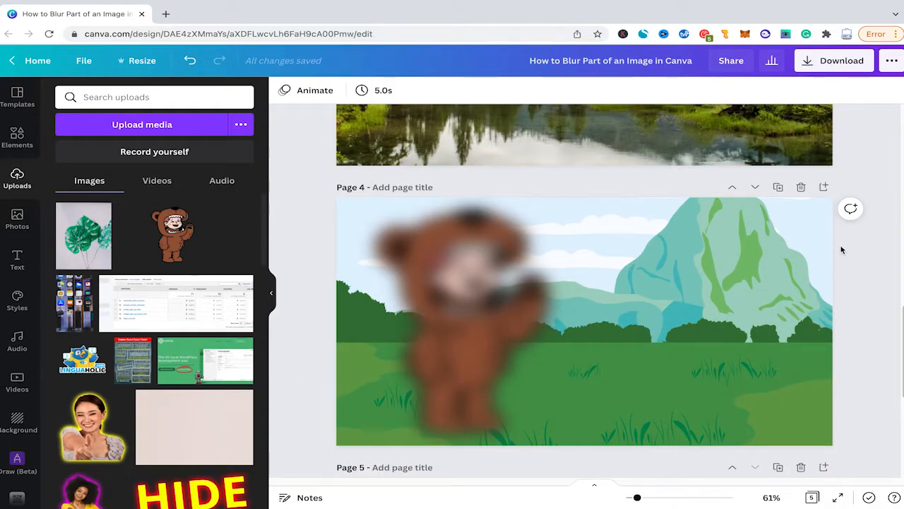